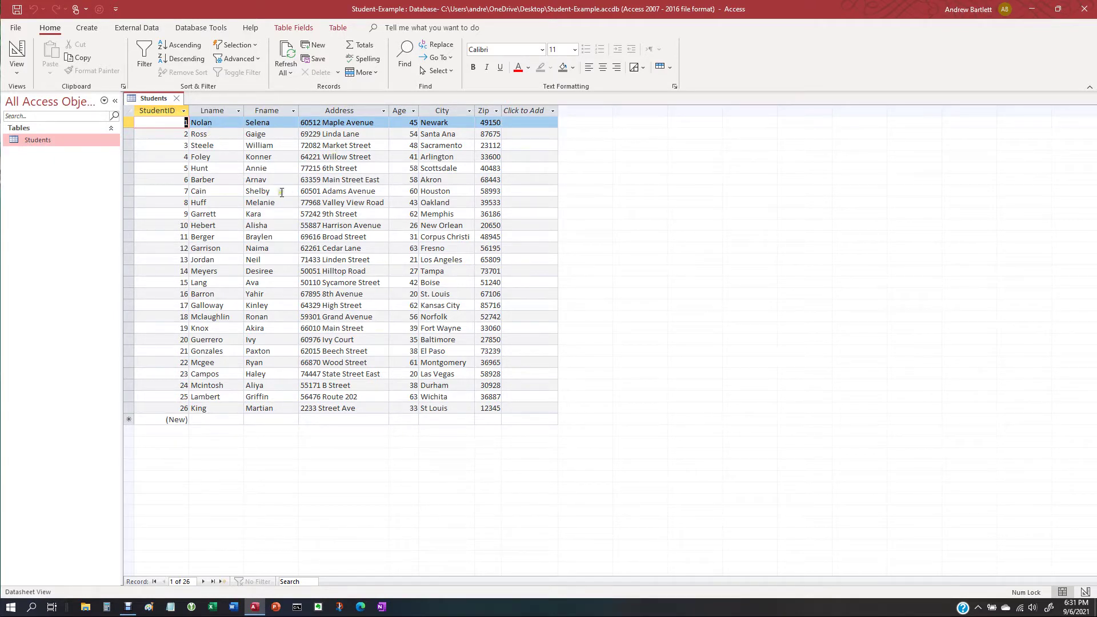
- Close the Students table, then create a new table saved as ClassTable in Design view
{"action": "left_click", "coordinate": [177, 98]}
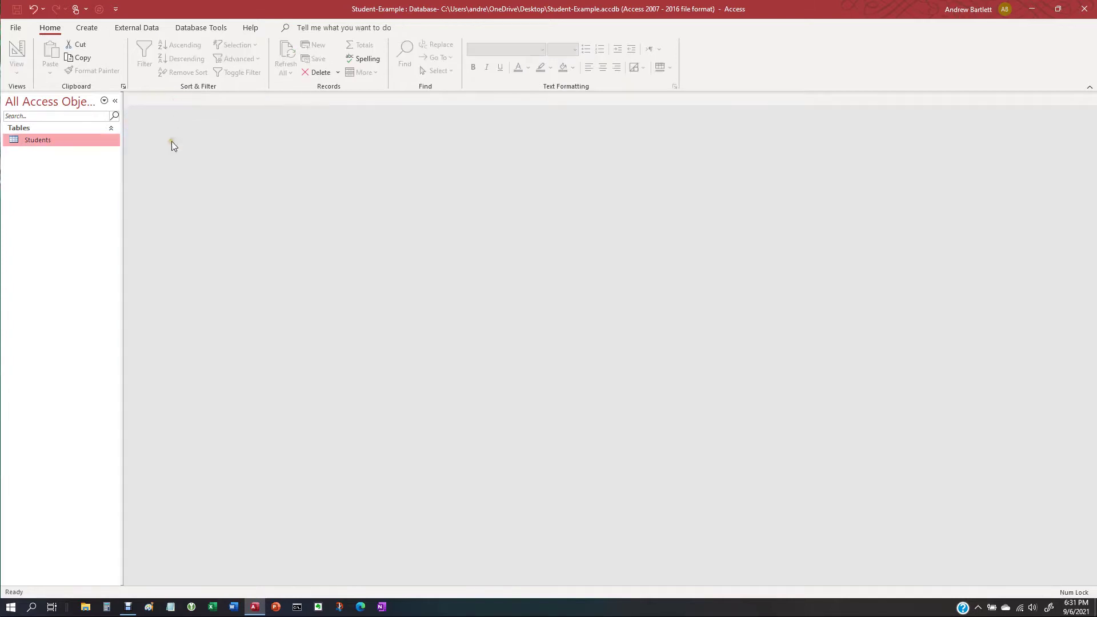
{"action": "left_click", "coordinate": [82, 28]}
{"action": "left_click", "coordinate": [57, 56]}
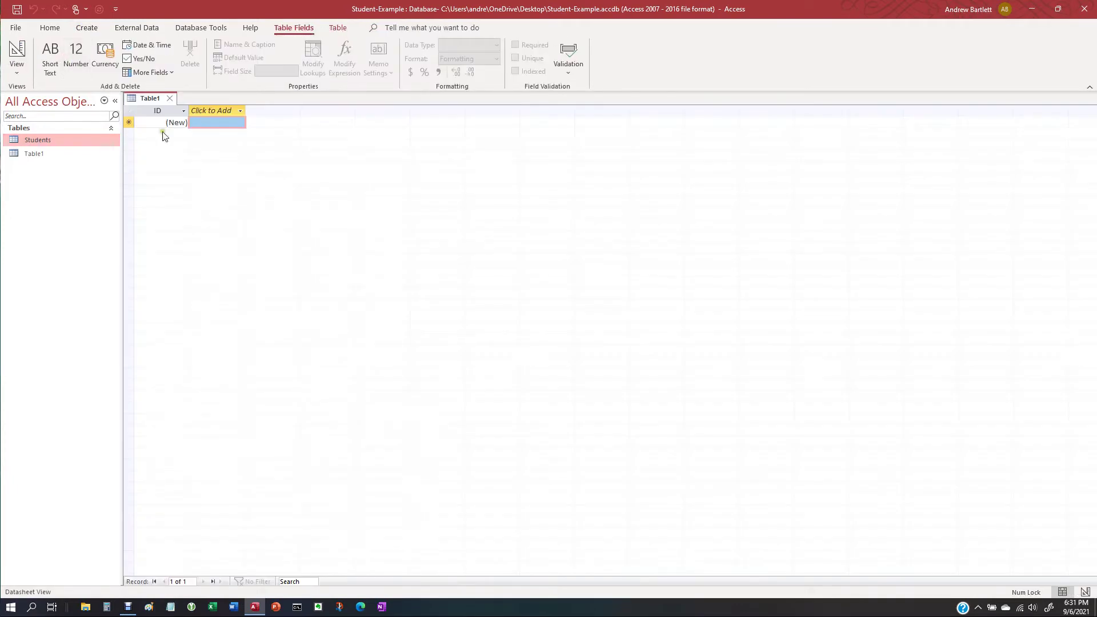
{"action": "left_click", "coordinate": [17, 53]}
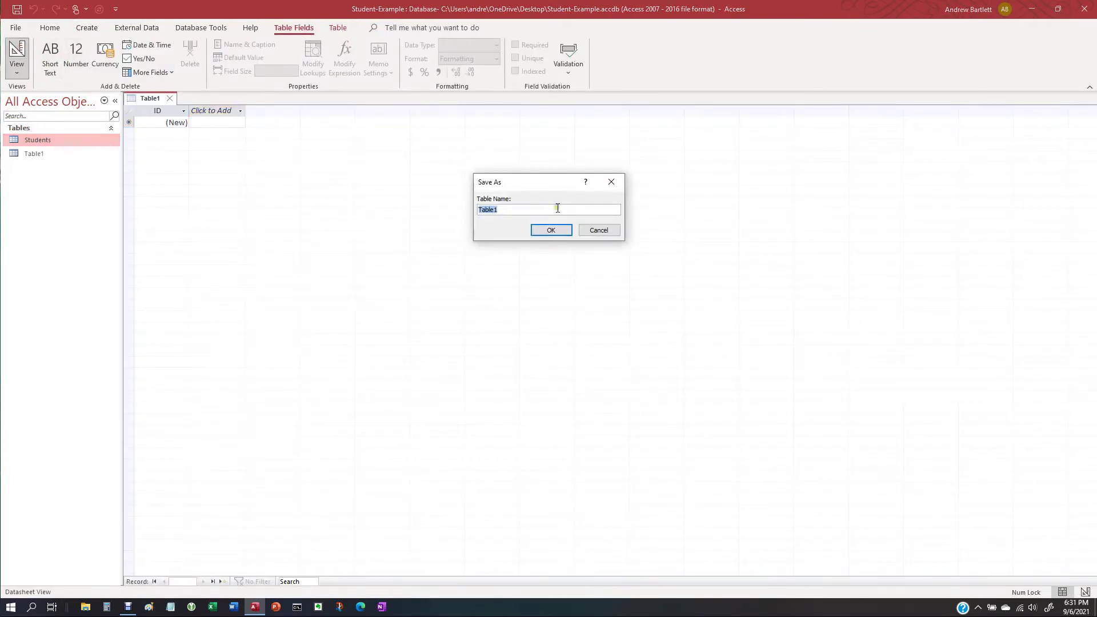
{"action": "type", "text": "ClassTable"}
{"action": "key", "text": "Return"}
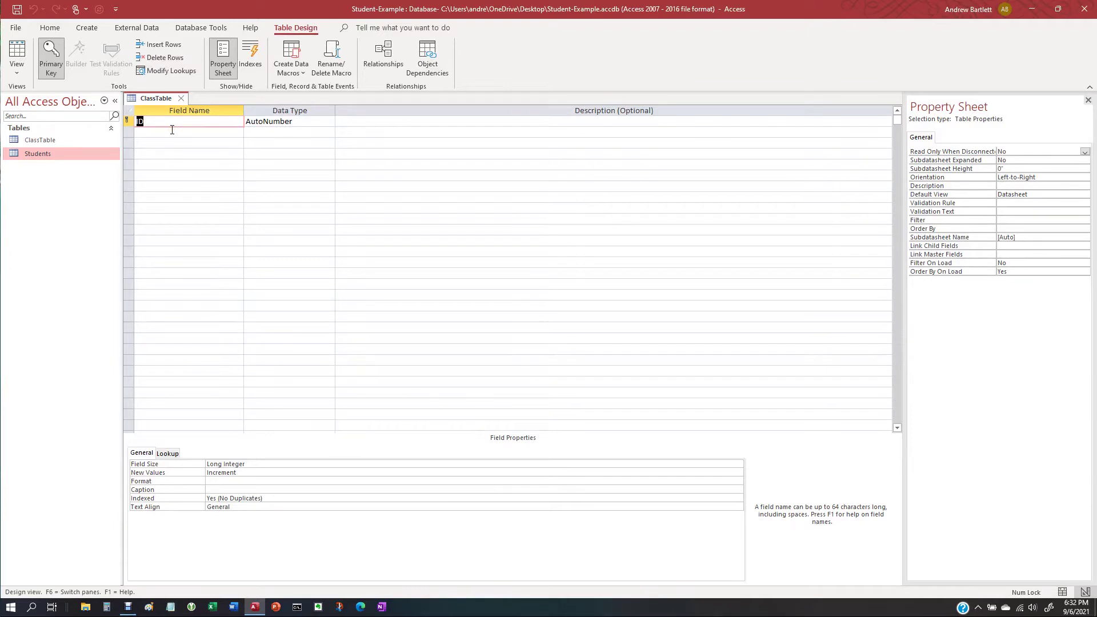
- Rename the ID field to ClassID and add a ClassCode field of type Number
{"action": "key", "text": "Delete"}
{"action": "left_click", "coordinate": [171, 131]}
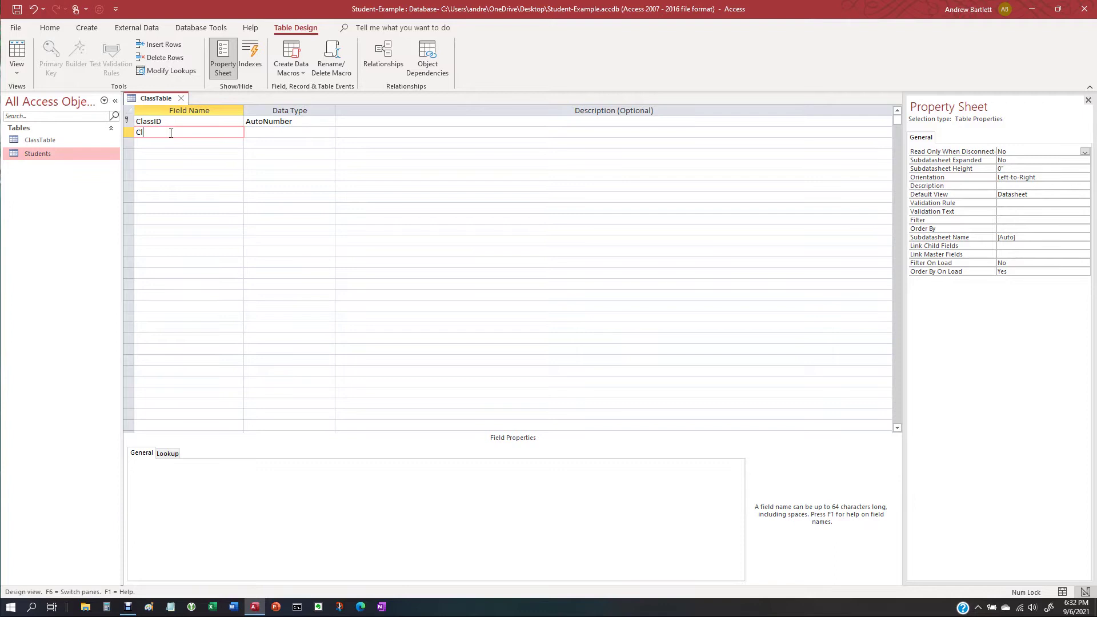
{"action": "key", "text": "Tab"}
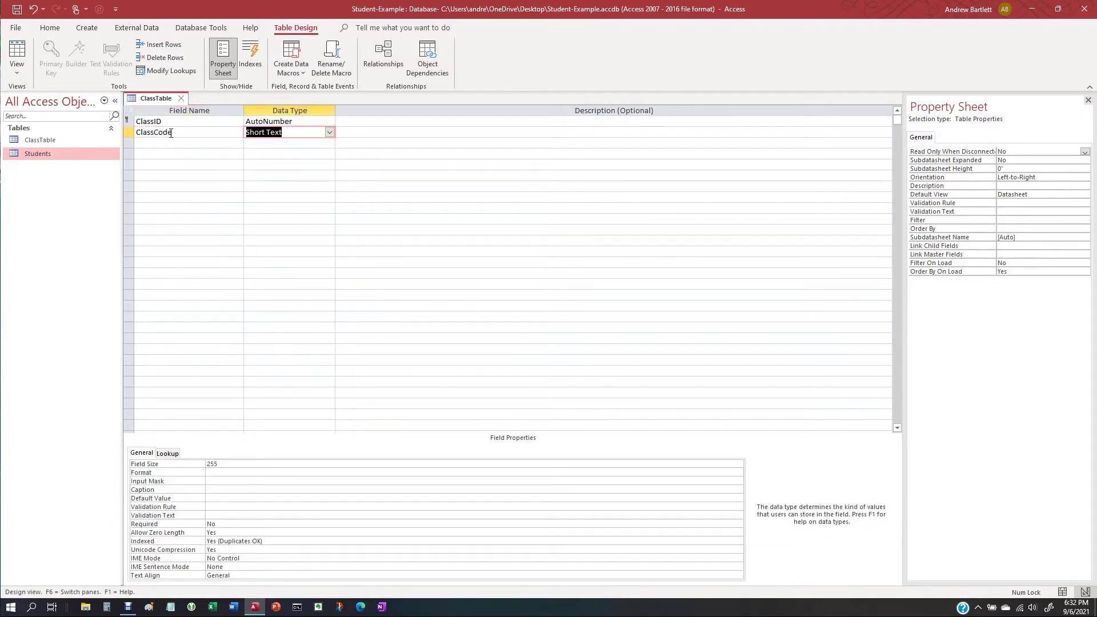
{"action": "left_click", "coordinate": [329, 132]}
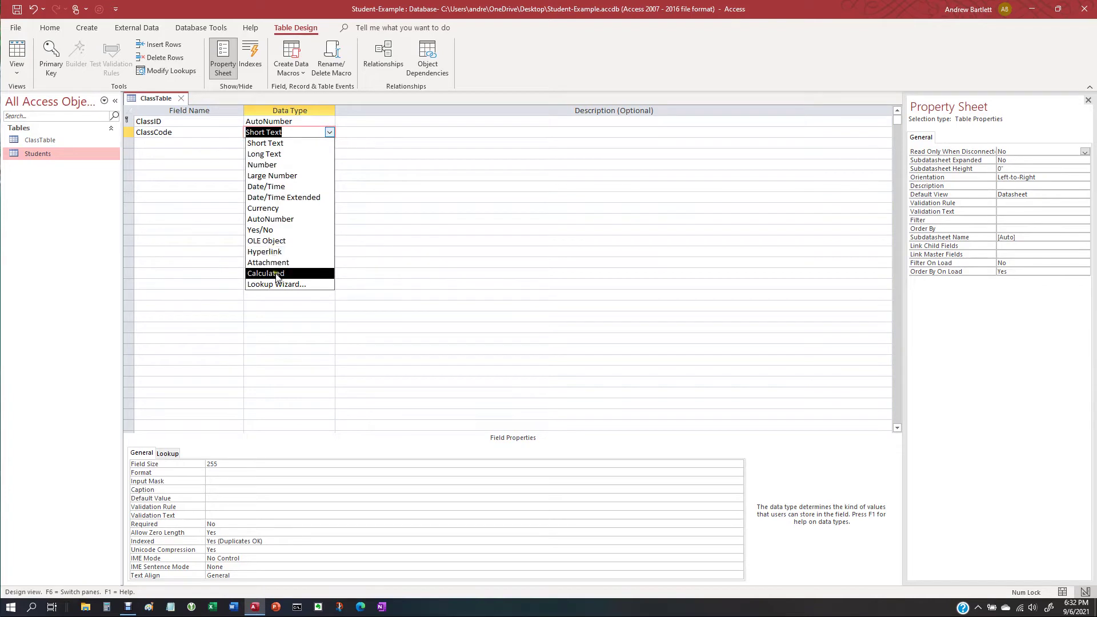
{"action": "left_click", "coordinate": [274, 166]}
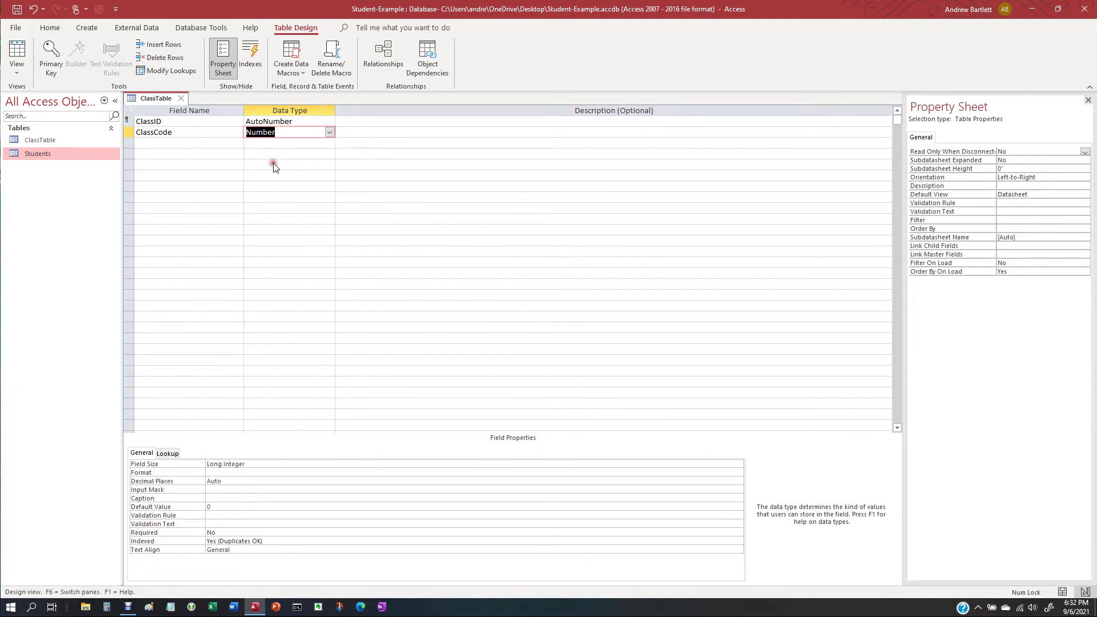
{"action": "left_click", "coordinate": [329, 133]}
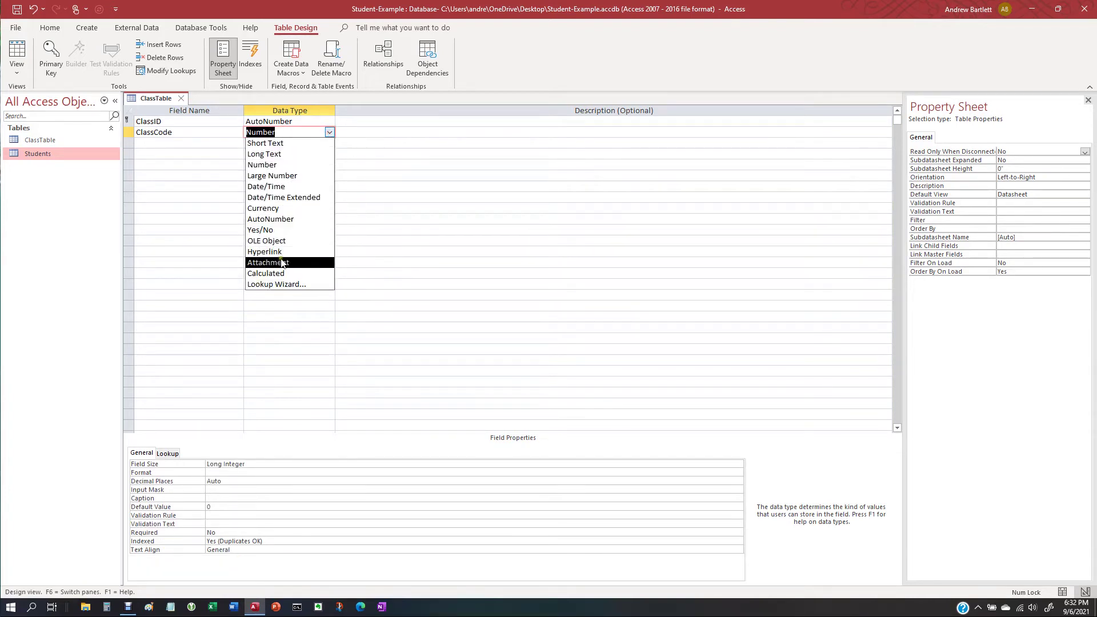
- Turn ClassCode into a multi-value lookup with typed codes 101, 10 and 102
{"action": "left_click", "coordinate": [280, 284]}
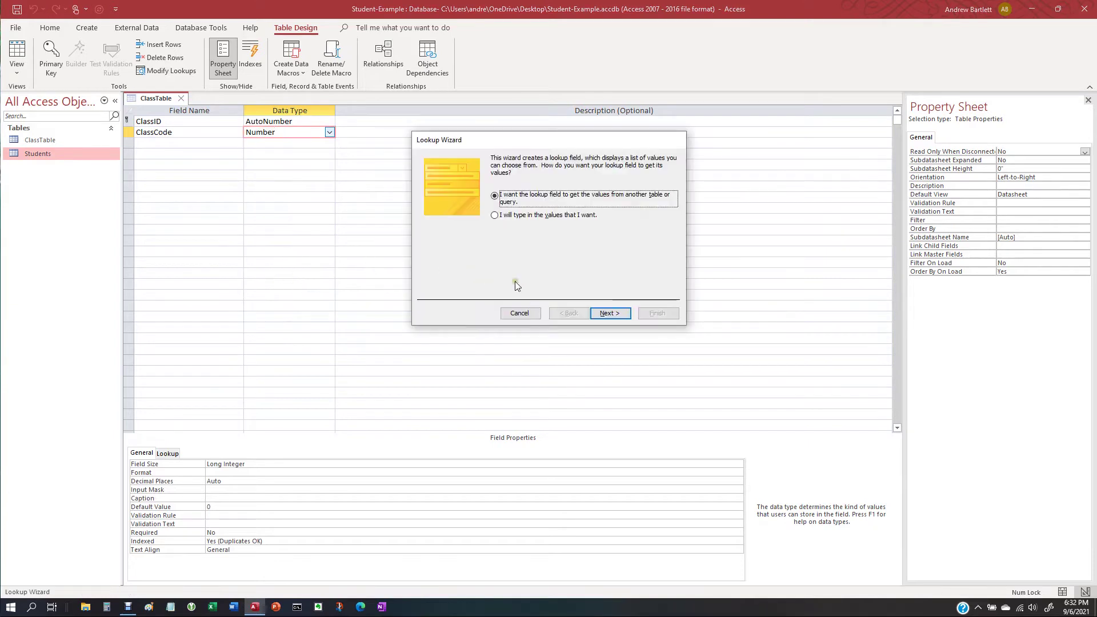
{"action": "left_click", "coordinate": [495, 215]}
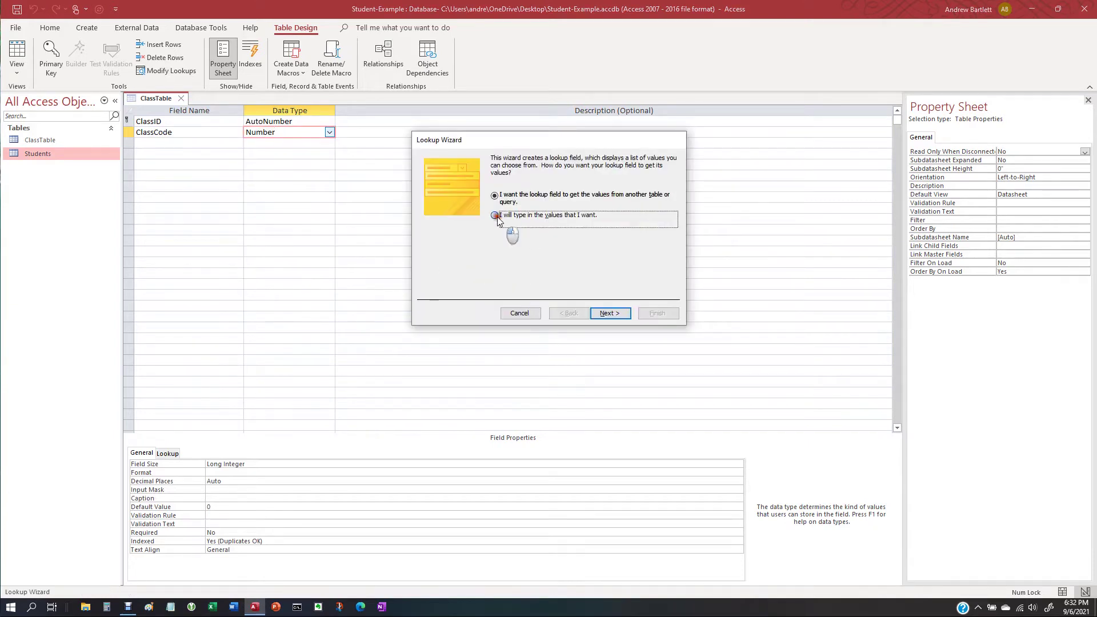
{"action": "left_click", "coordinate": [609, 313]}
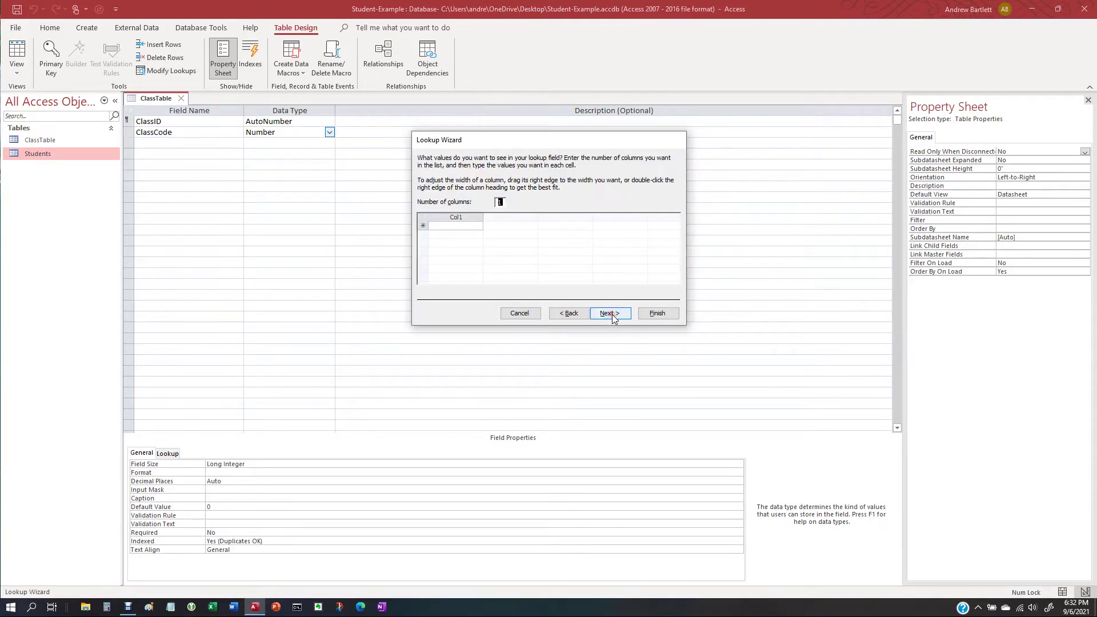
{"action": "left_click", "coordinate": [450, 226]}
{"action": "type", "text": "1"}
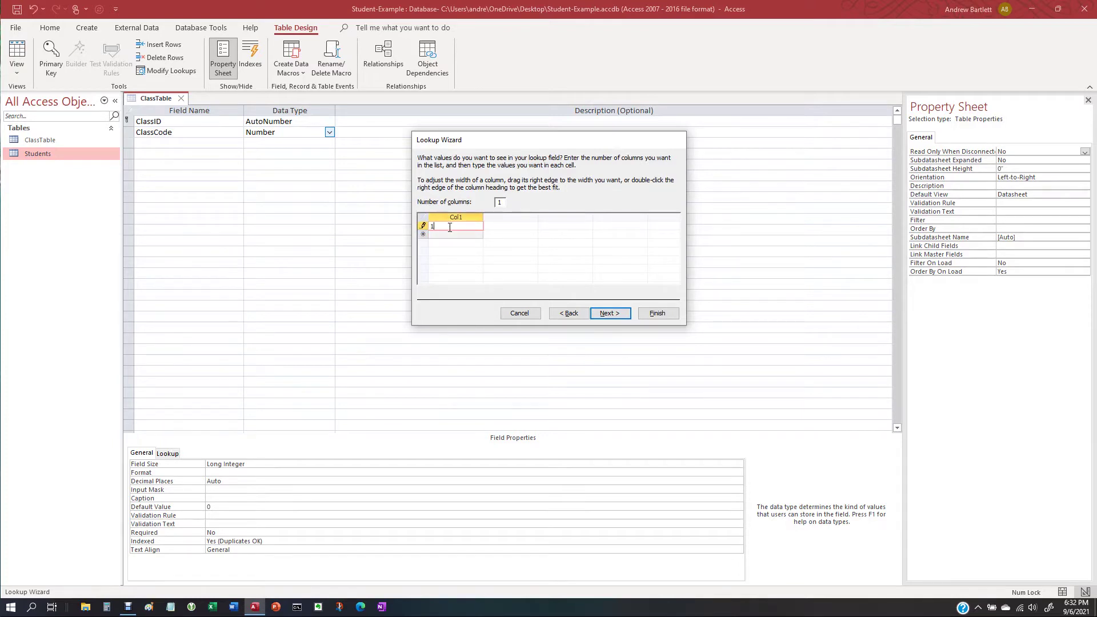
{"action": "type", "text": "01"}
{"action": "key", "text": "Down"}
{"action": "type", "text": "10"}
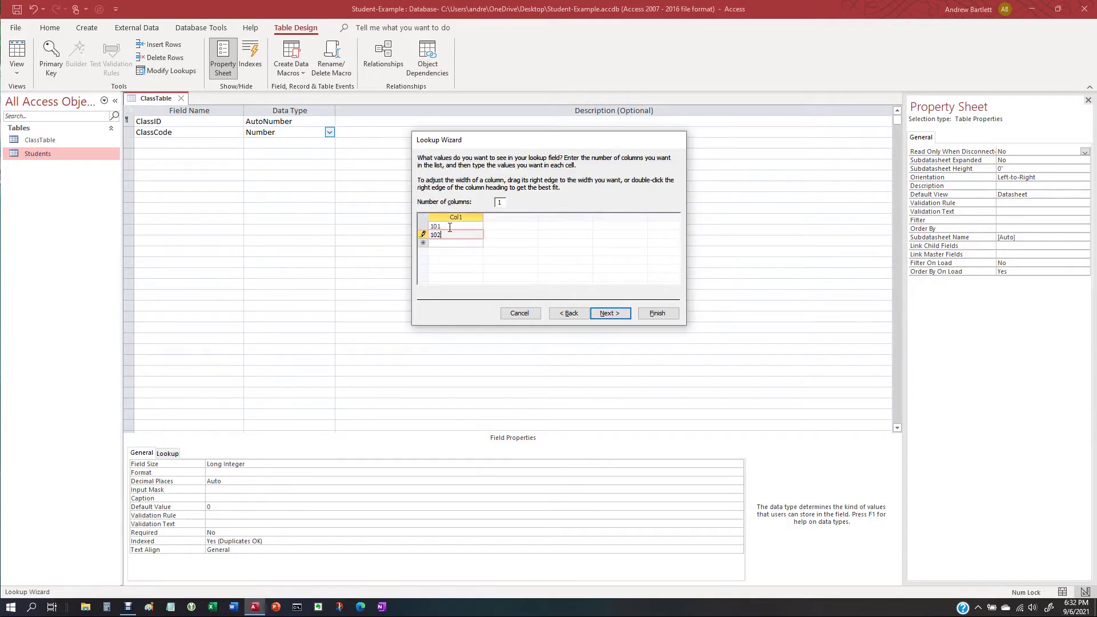
{"action": "key", "text": "Down"}
{"action": "type", "text": "102"}
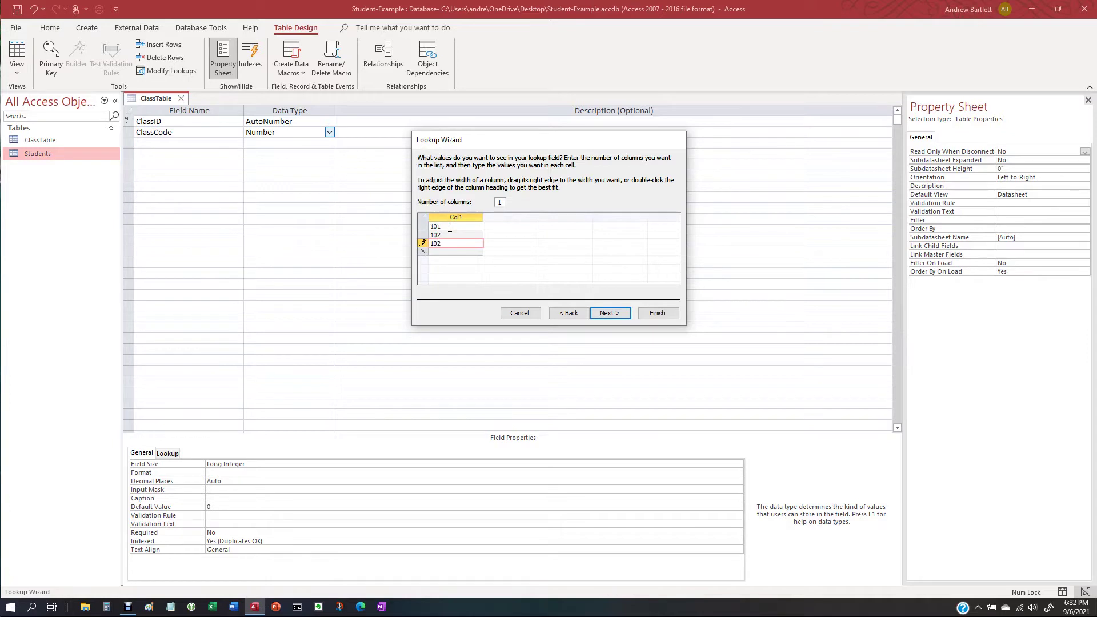
{"action": "left_click", "coordinate": [609, 314]}
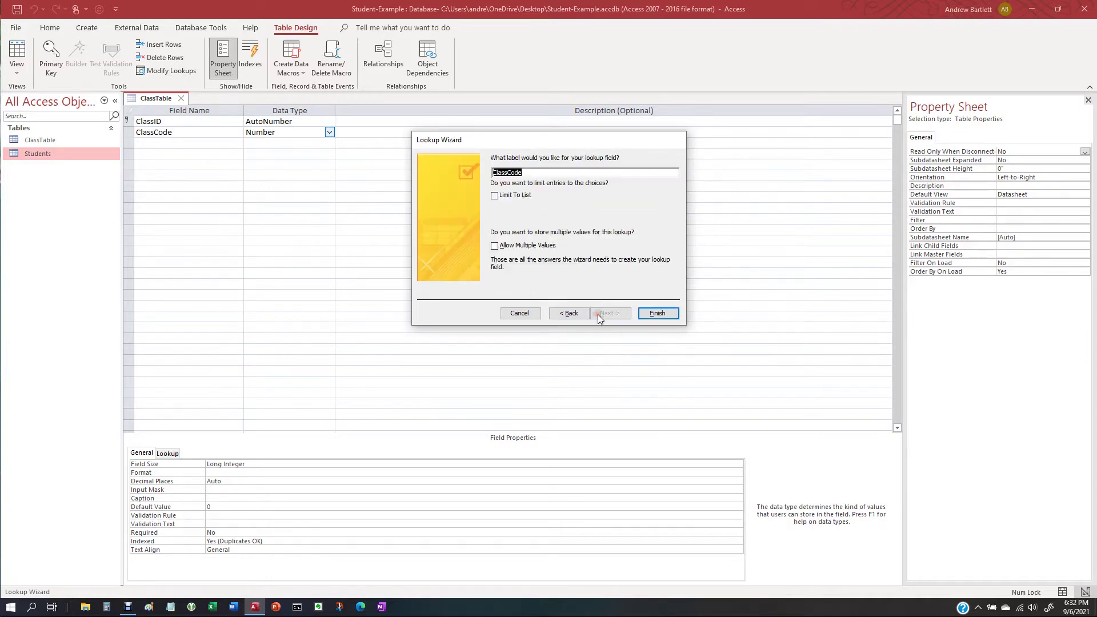
{"action": "left_click", "coordinate": [495, 246]}
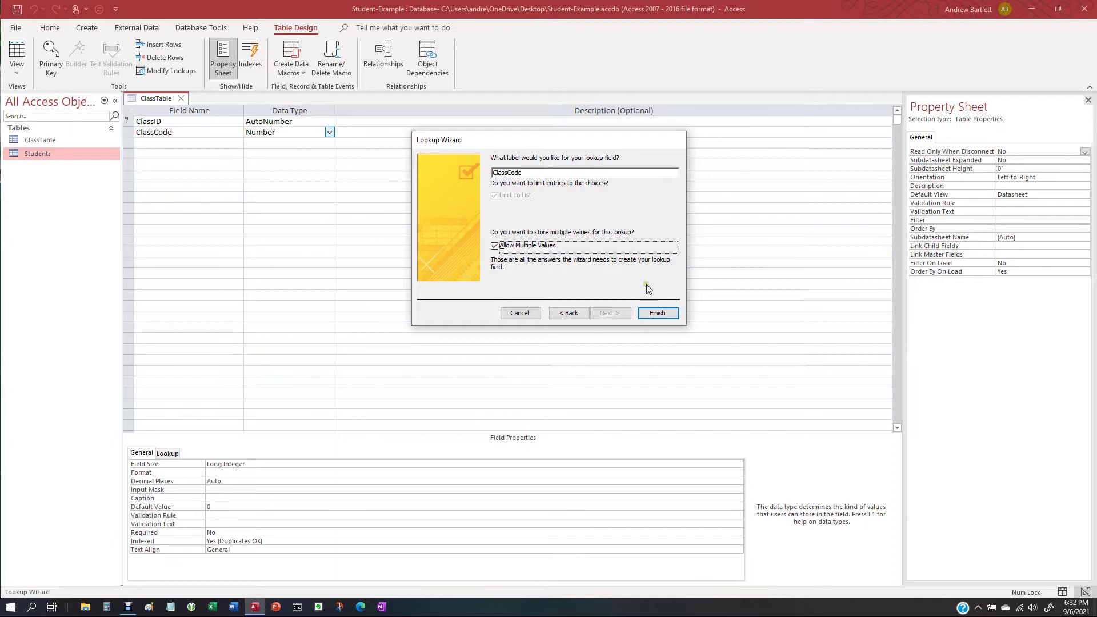
{"action": "left_click", "coordinate": [658, 314]}
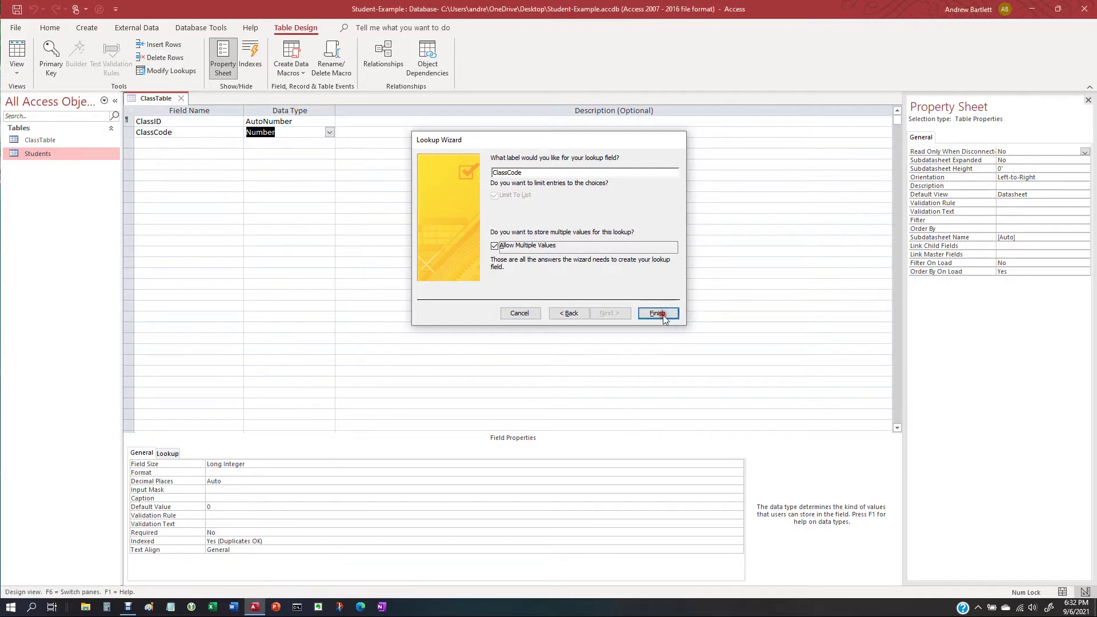
- Add a third field named Class to ClassTable
{"action": "left_click", "coordinate": [144, 143]}
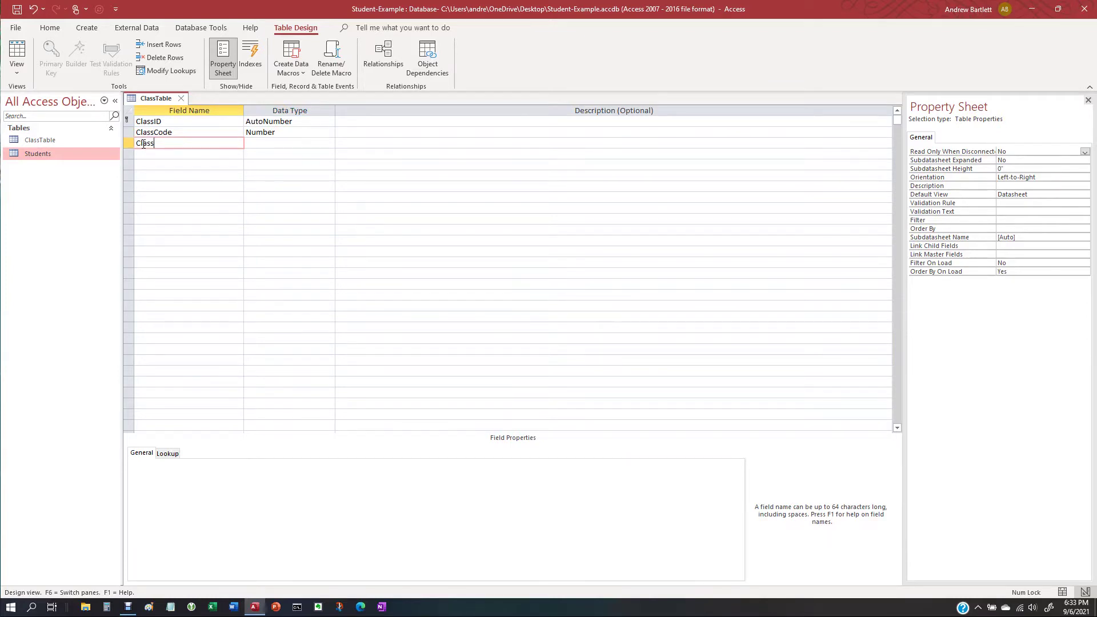
{"action": "type", "text": "Class"}
{"action": "key", "text": "Tab"}
- Make Class a multi-value lookup listing the typed values Math, Science and E
{"action": "left_click", "coordinate": [331, 146]}
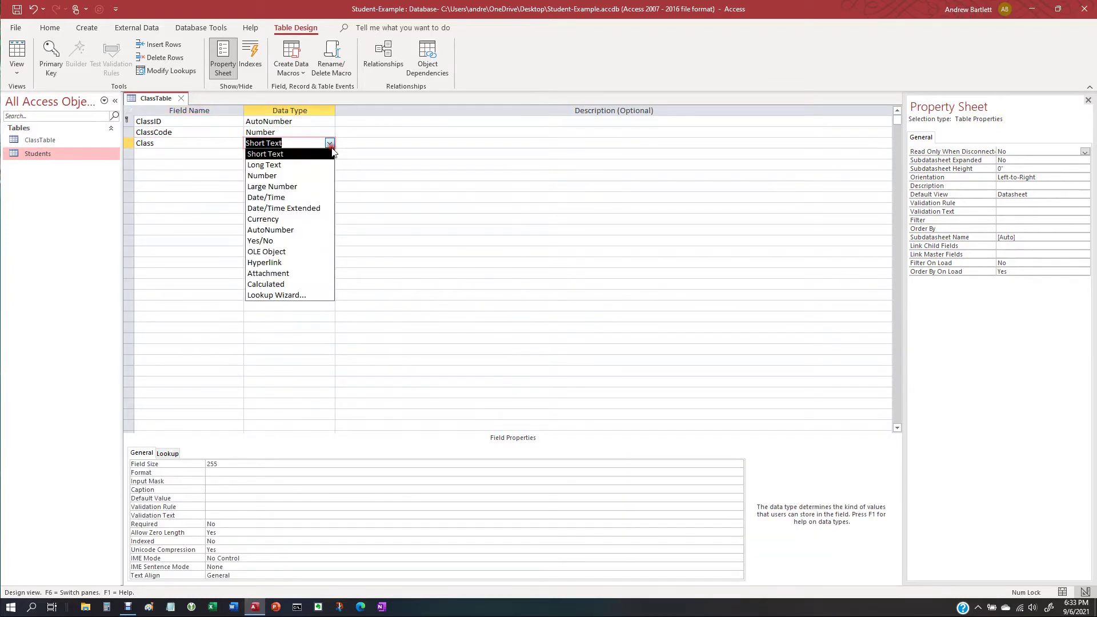
{"action": "left_click", "coordinate": [276, 295]}
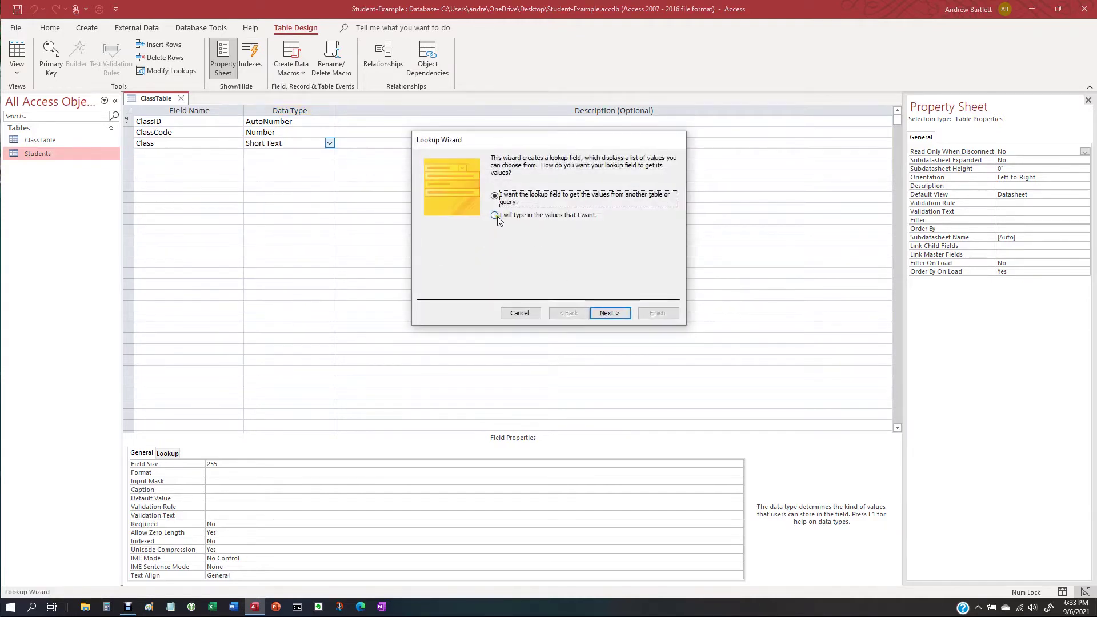
{"action": "left_click", "coordinate": [495, 216]}
{"action": "left_click", "coordinate": [610, 314]}
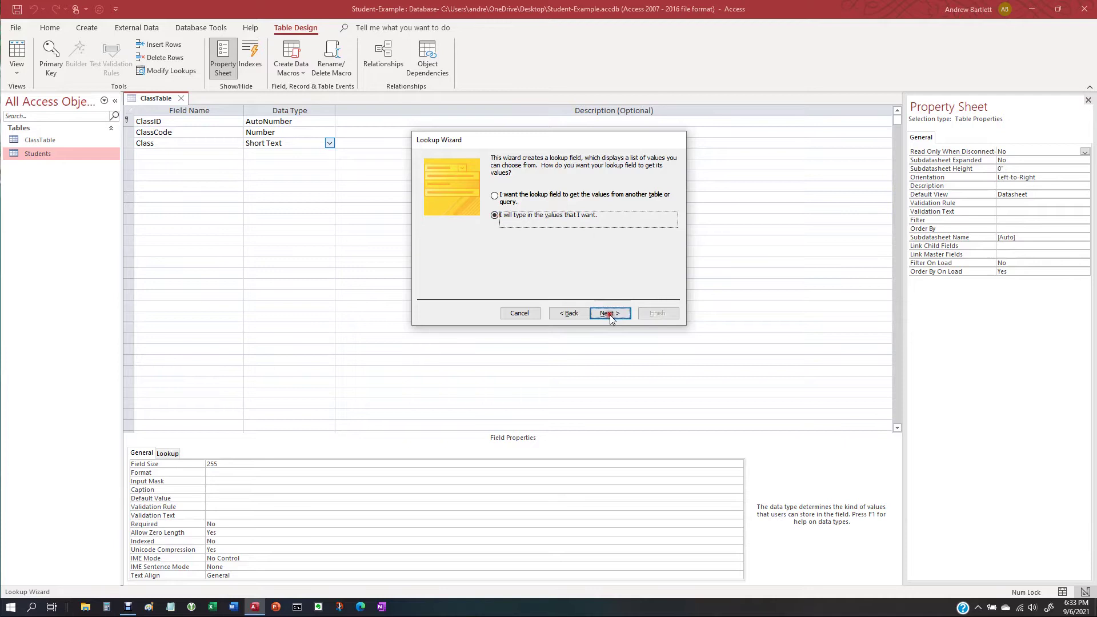
{"action": "left_click", "coordinate": [452, 226]}
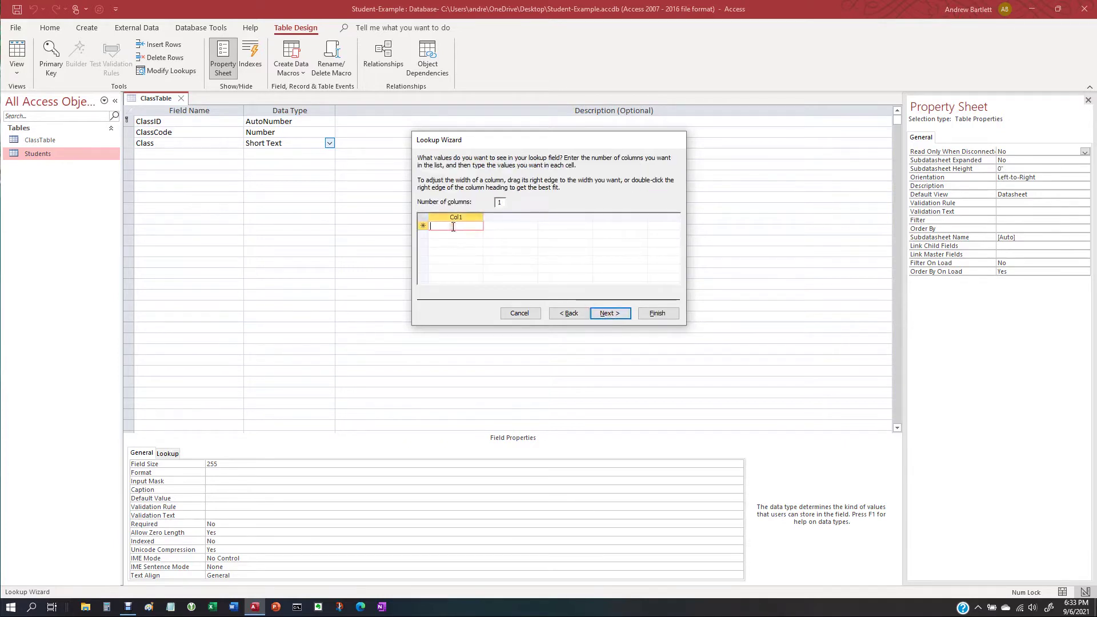
{"action": "type", "text": "Math"}
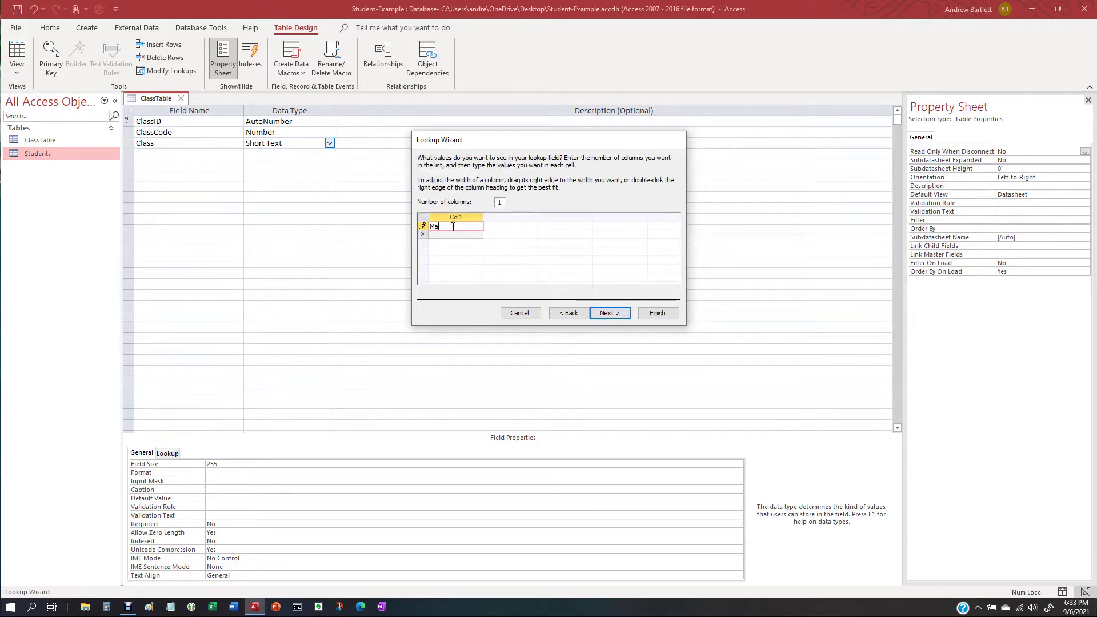
{"action": "key", "text": "Tab"}
{"action": "type", "text": "S"}
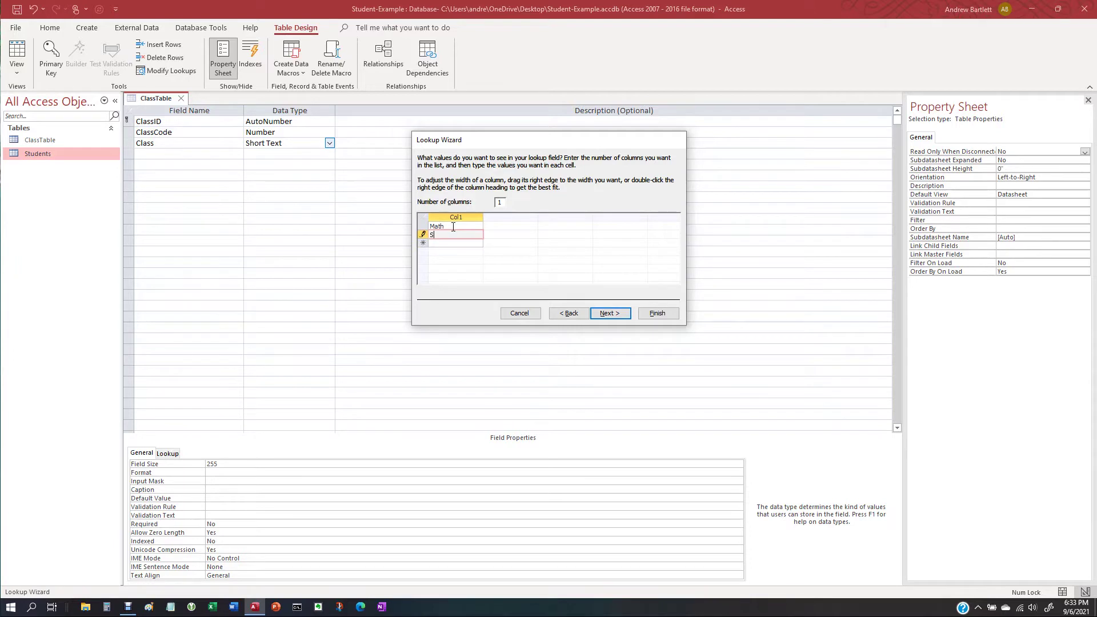
{"action": "type", "text": "cience"}
{"action": "key", "text": "Tab"}
{"action": "type", "text": "E"}
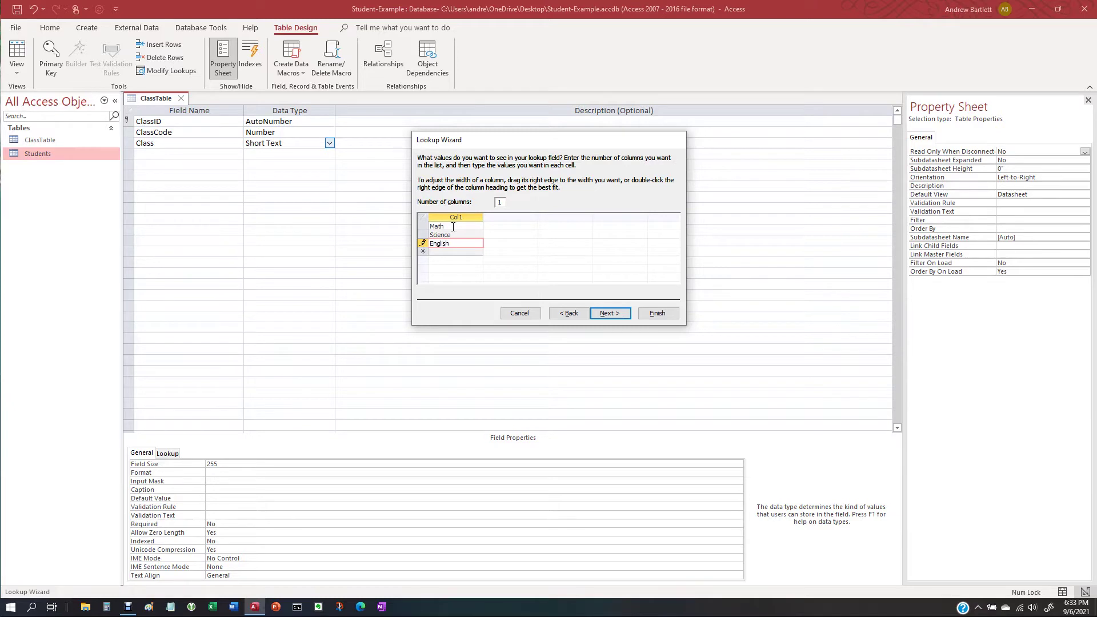
{"action": "left_click", "coordinate": [611, 313]}
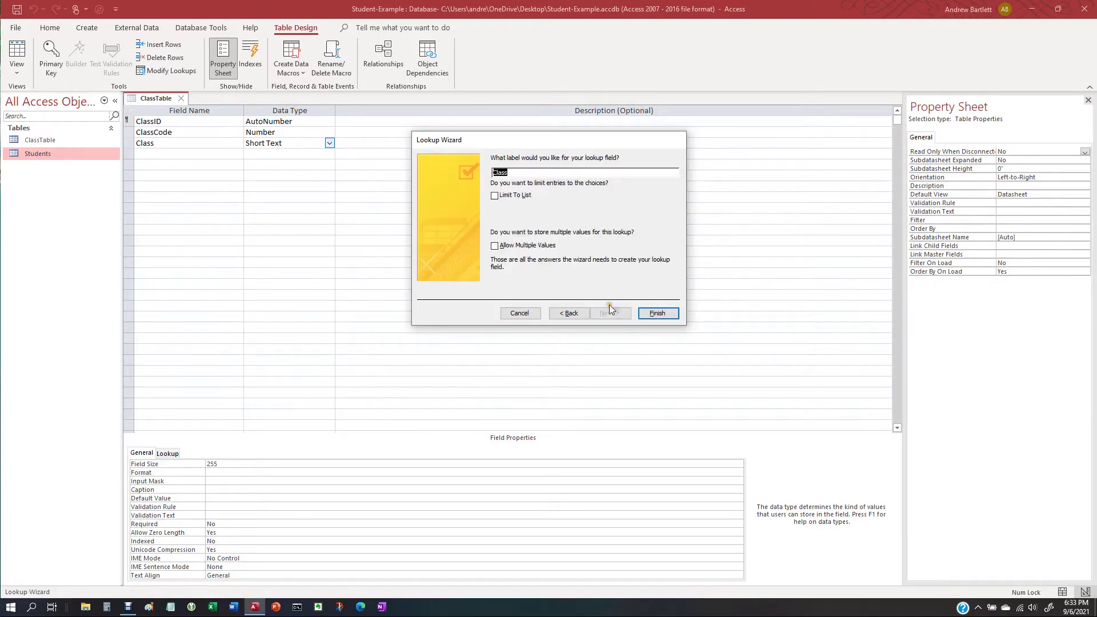
{"action": "left_click", "coordinate": [494, 247]}
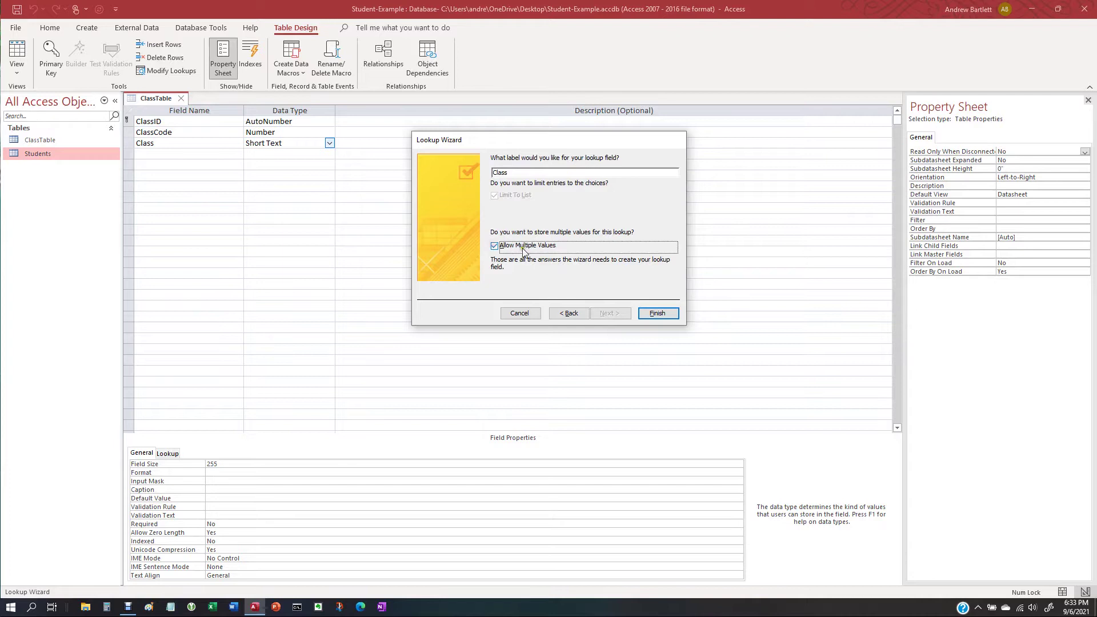
{"action": "left_click", "coordinate": [657, 314]}
- Add a StudentID field set to Number and launch the Lookup Wizard for it
{"action": "left_click", "coordinate": [174, 154]}
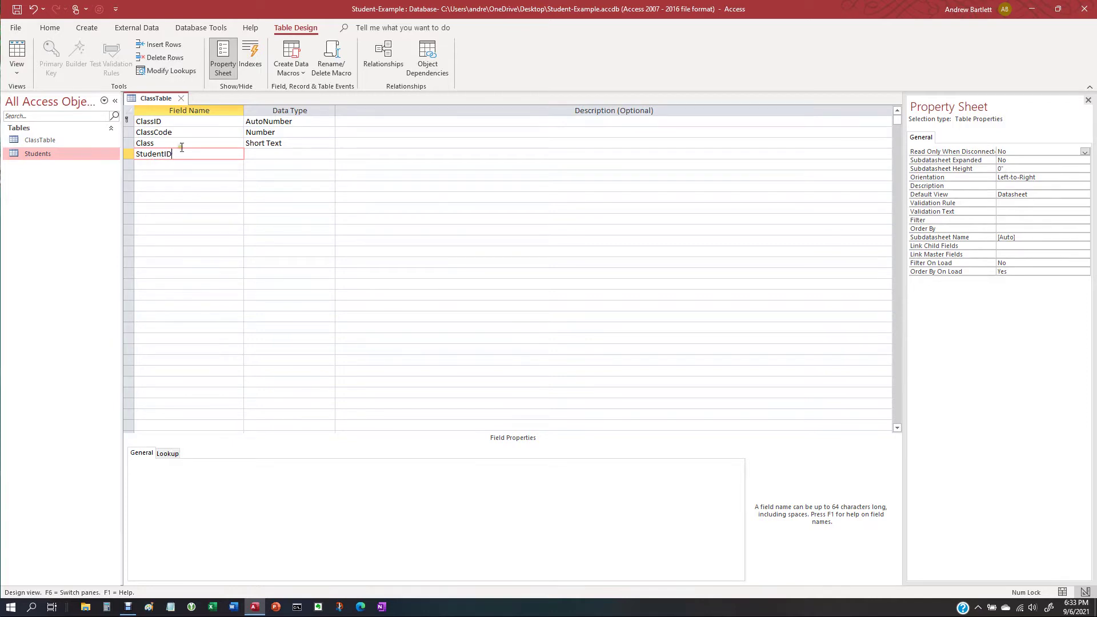
{"action": "left_click", "coordinate": [270, 155]}
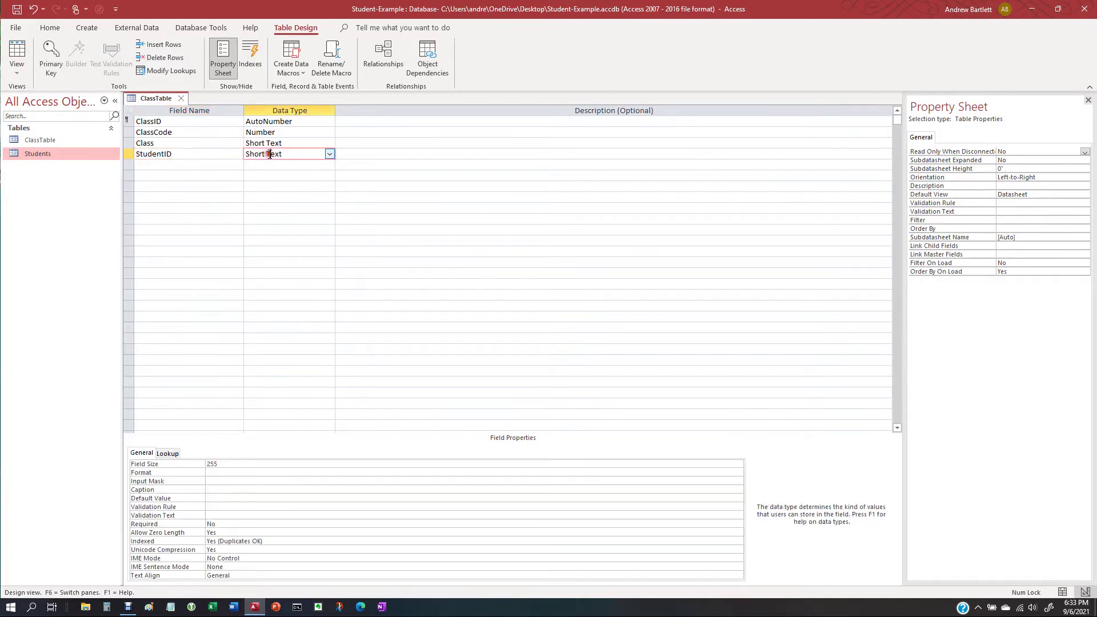
{"action": "left_click", "coordinate": [330, 155]}
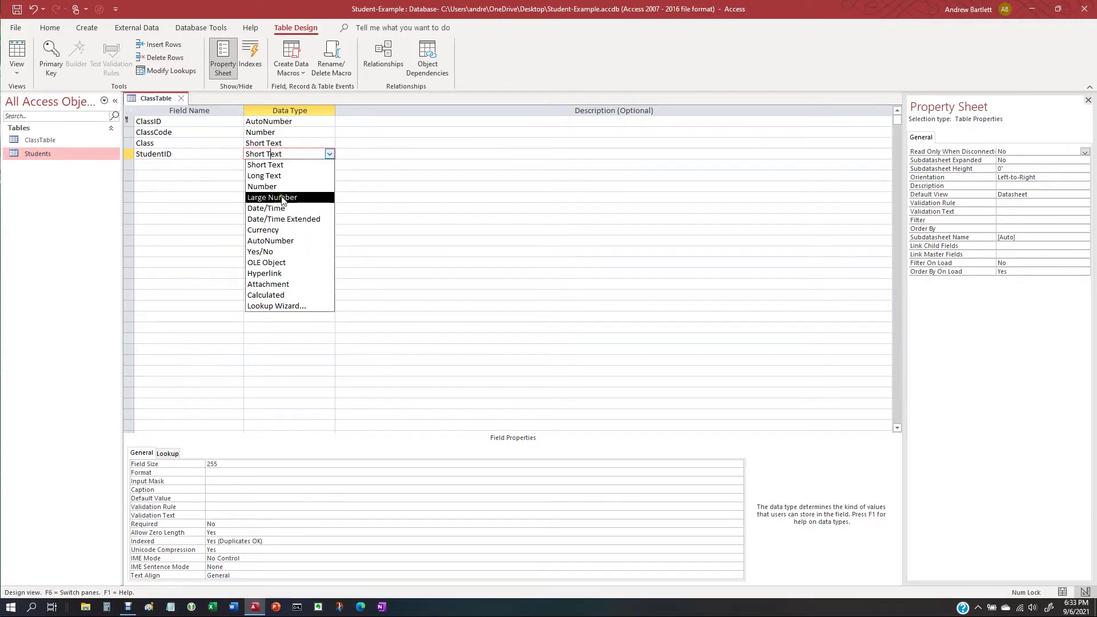
{"action": "left_click", "coordinate": [280, 187]}
{"action": "left_click", "coordinate": [330, 154]}
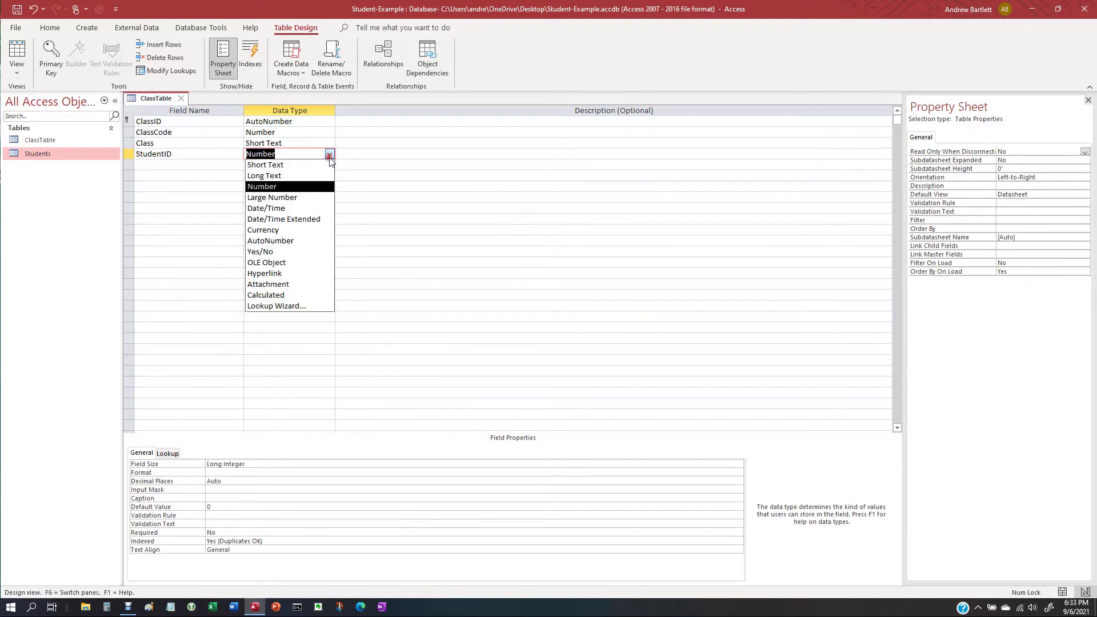
{"action": "left_click", "coordinate": [260, 305]}
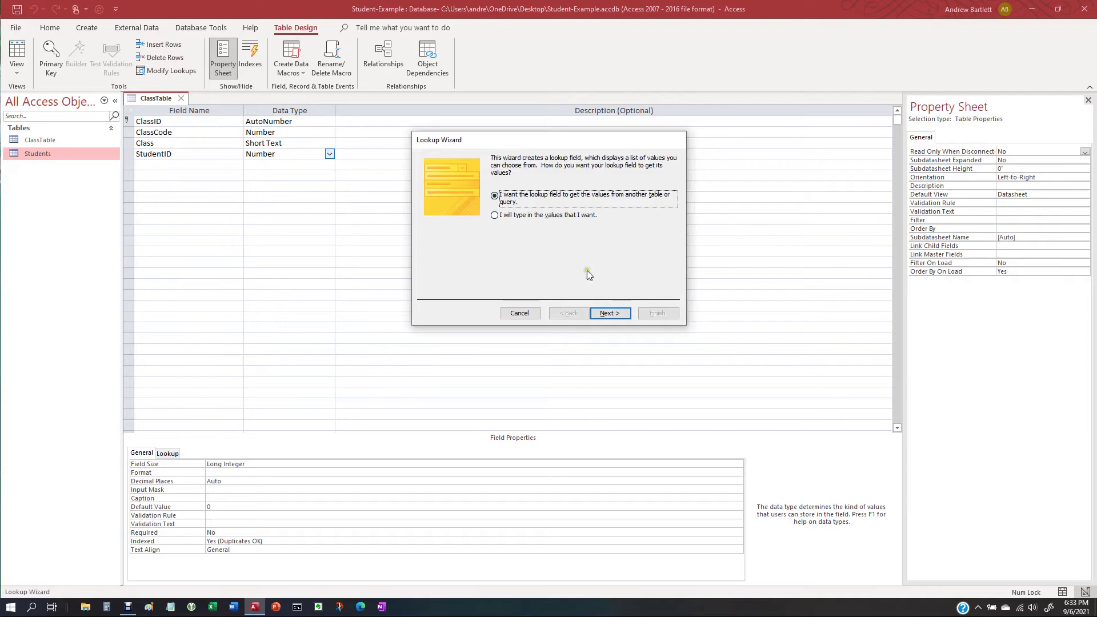
- Source the StudentID lookup from the Students table, including all its fields
{"action": "left_click", "coordinate": [612, 314]}
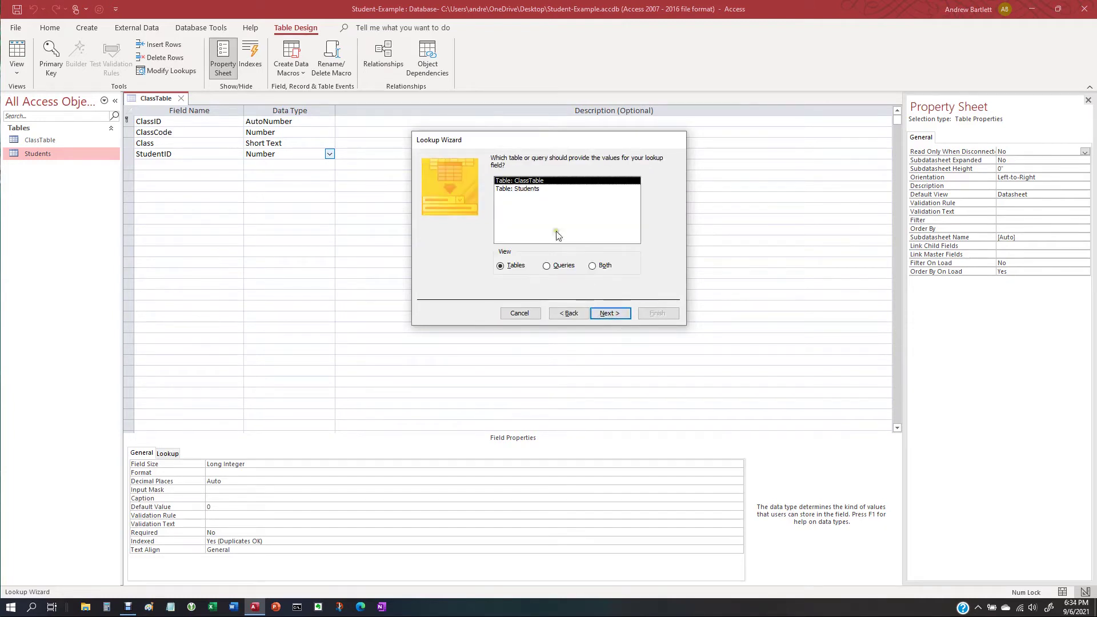
{"action": "left_click", "coordinate": [524, 189]}
{"action": "left_click", "coordinate": [611, 314]}
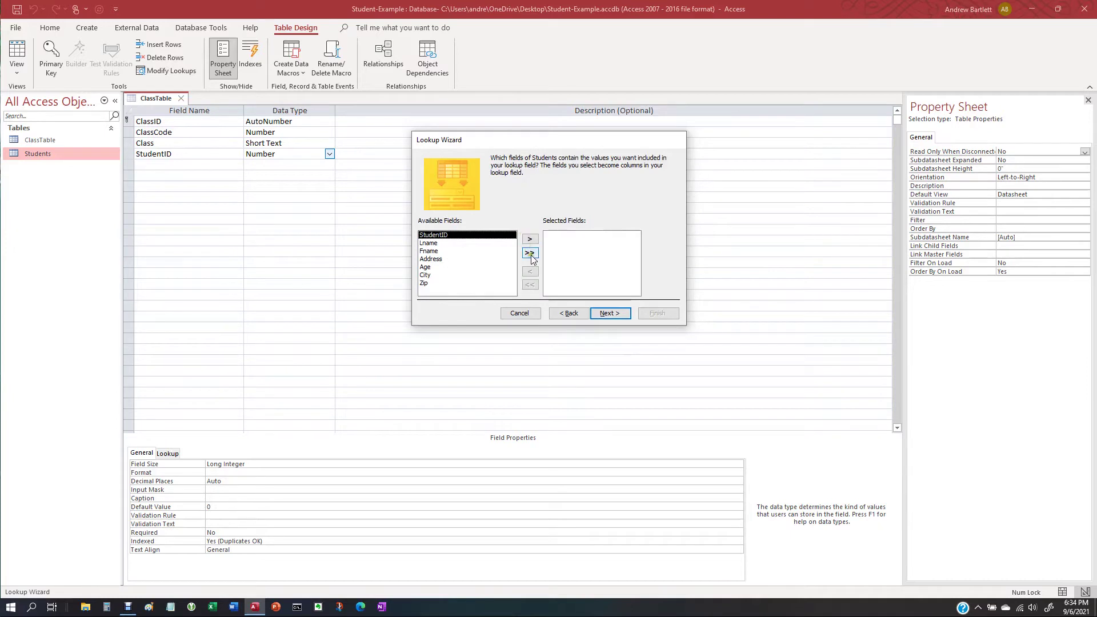
{"action": "left_click", "coordinate": [530, 254]}
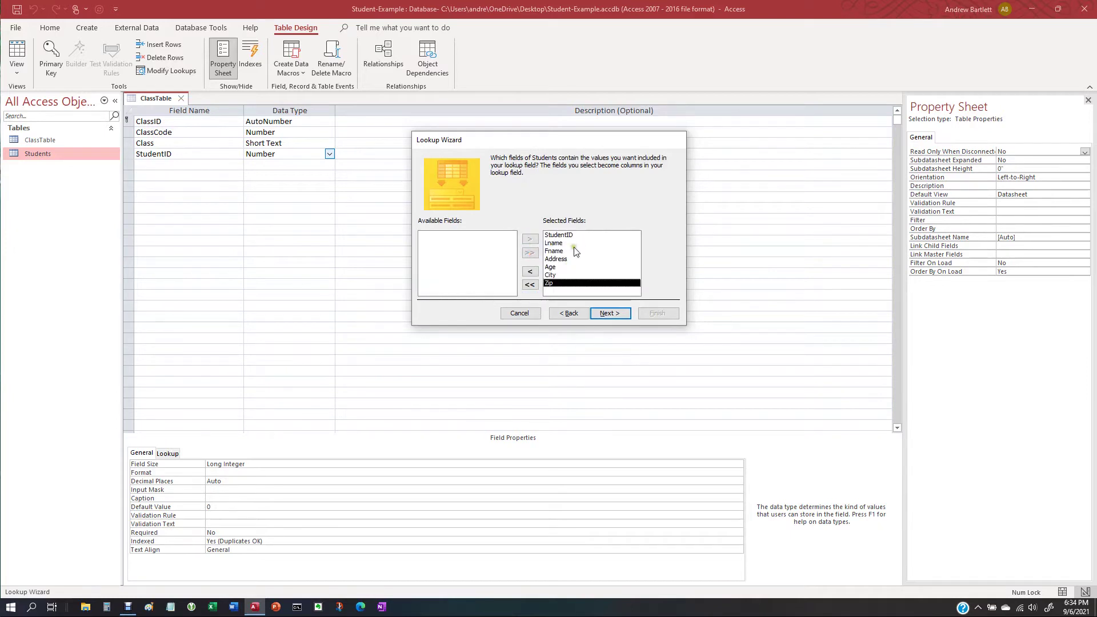
{"action": "left_click", "coordinate": [608, 314]}
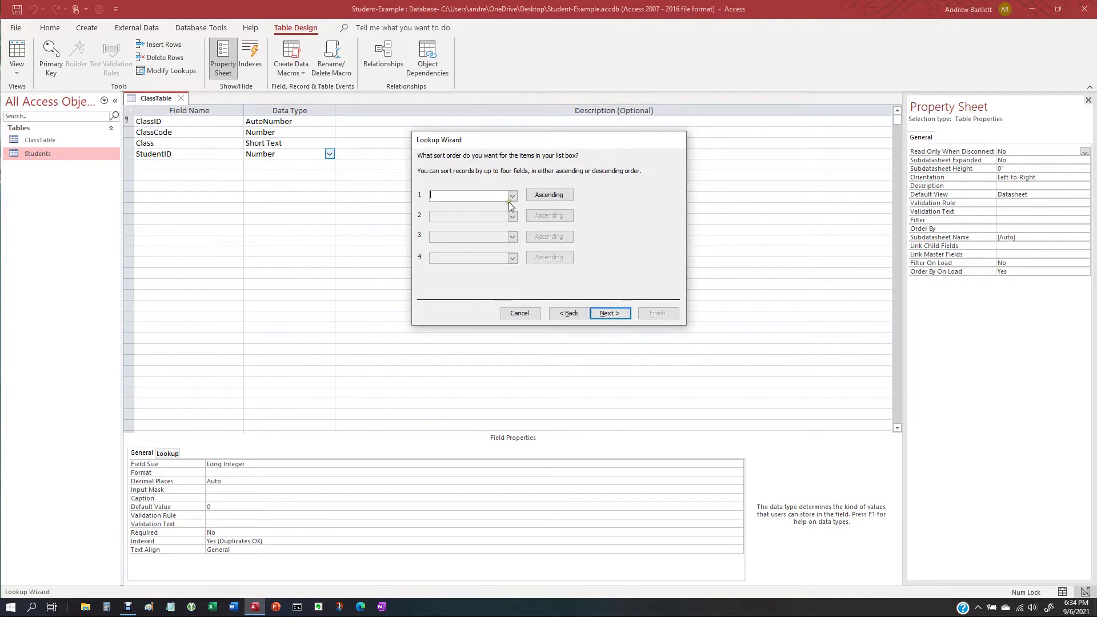
- Sort the lookup by Lname, show the key column, and store the StudentID value
{"action": "left_click", "coordinate": [511, 197]}
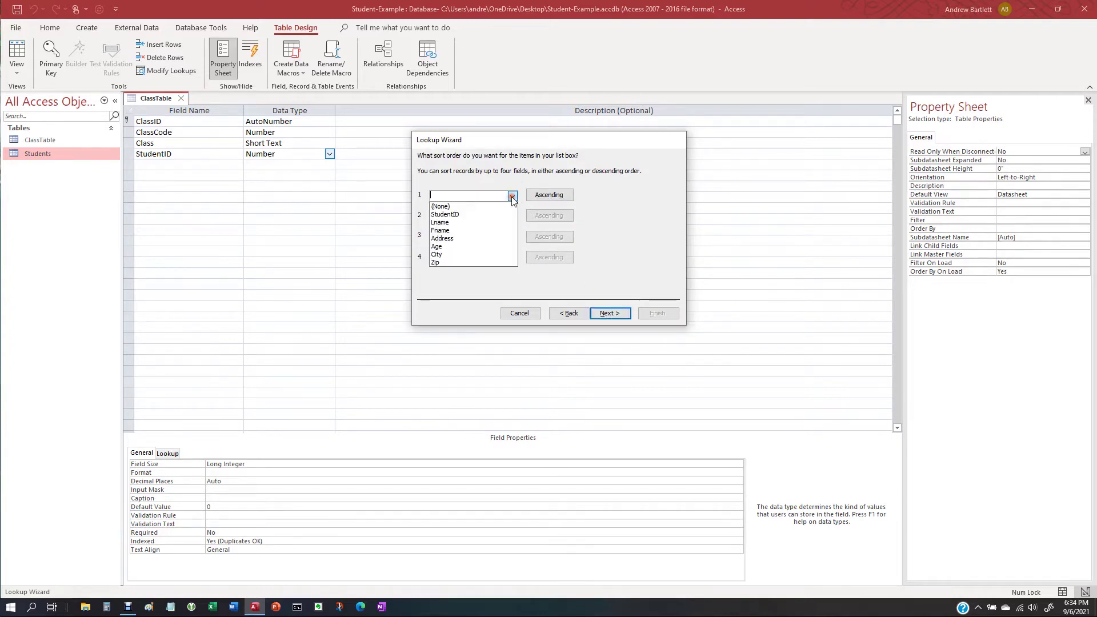
{"action": "left_click", "coordinate": [492, 223]}
{"action": "left_click", "coordinate": [610, 314]}
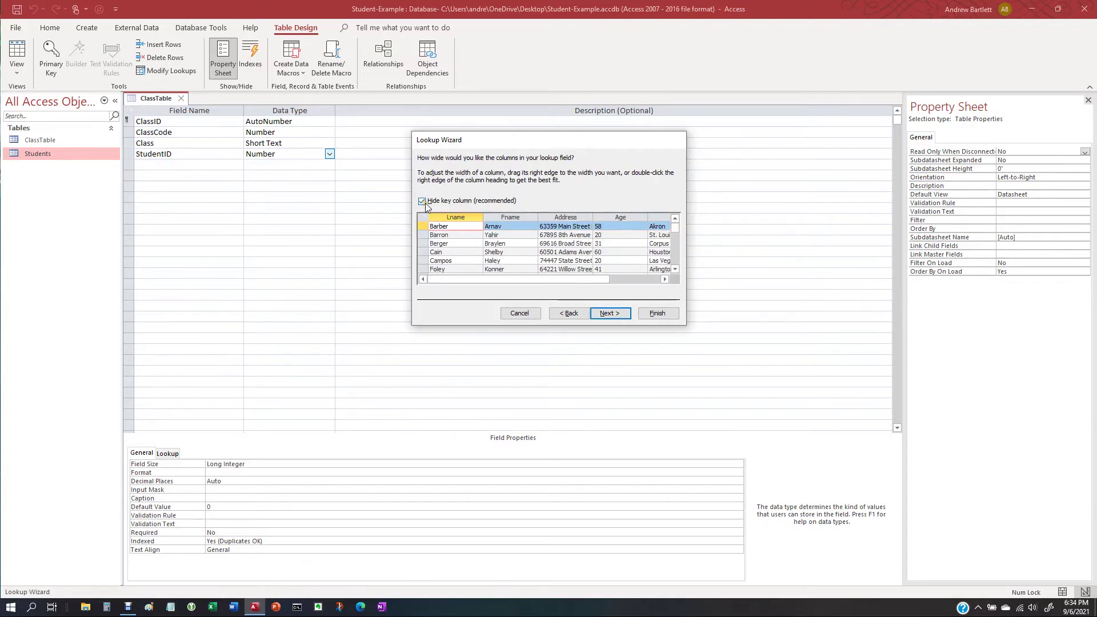
{"action": "left_click", "coordinate": [422, 201]}
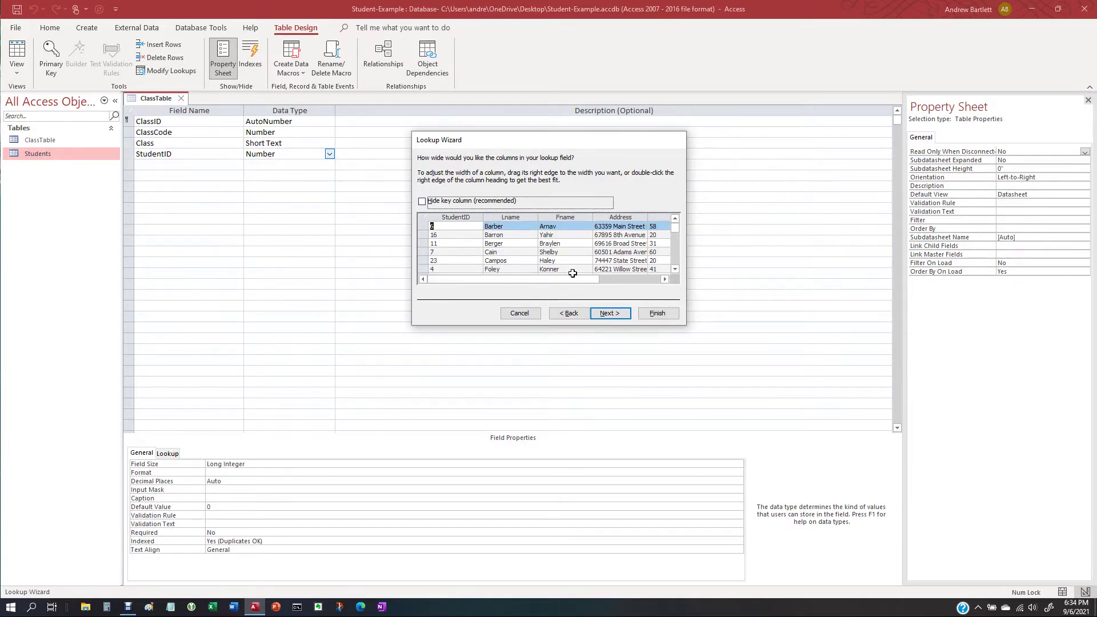
{"action": "left_click", "coordinate": [608, 314]}
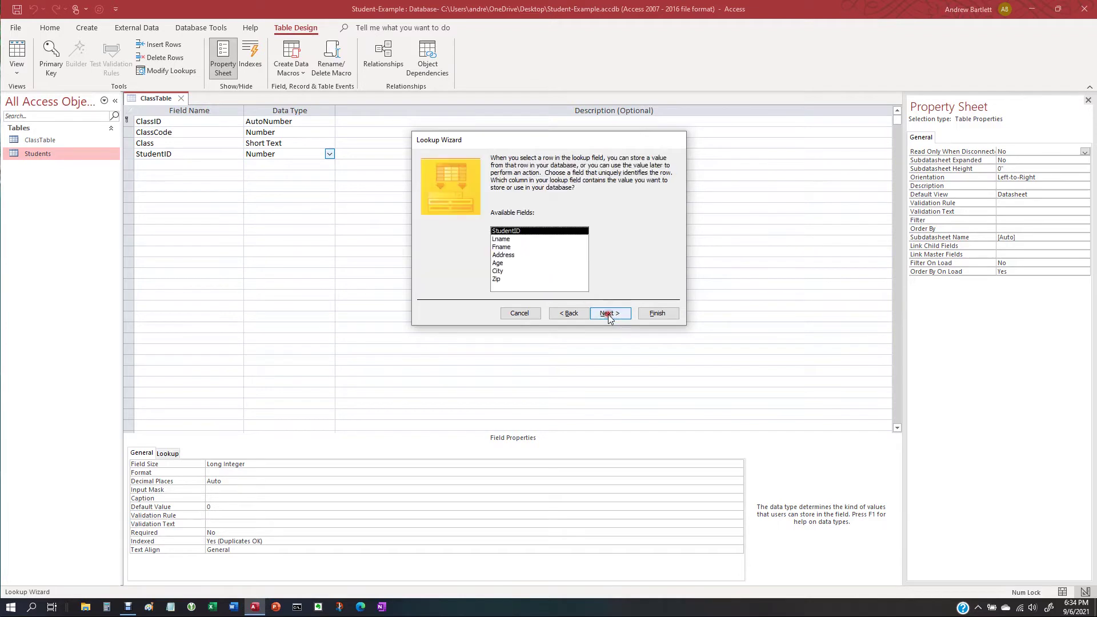
{"action": "left_click", "coordinate": [514, 240]}
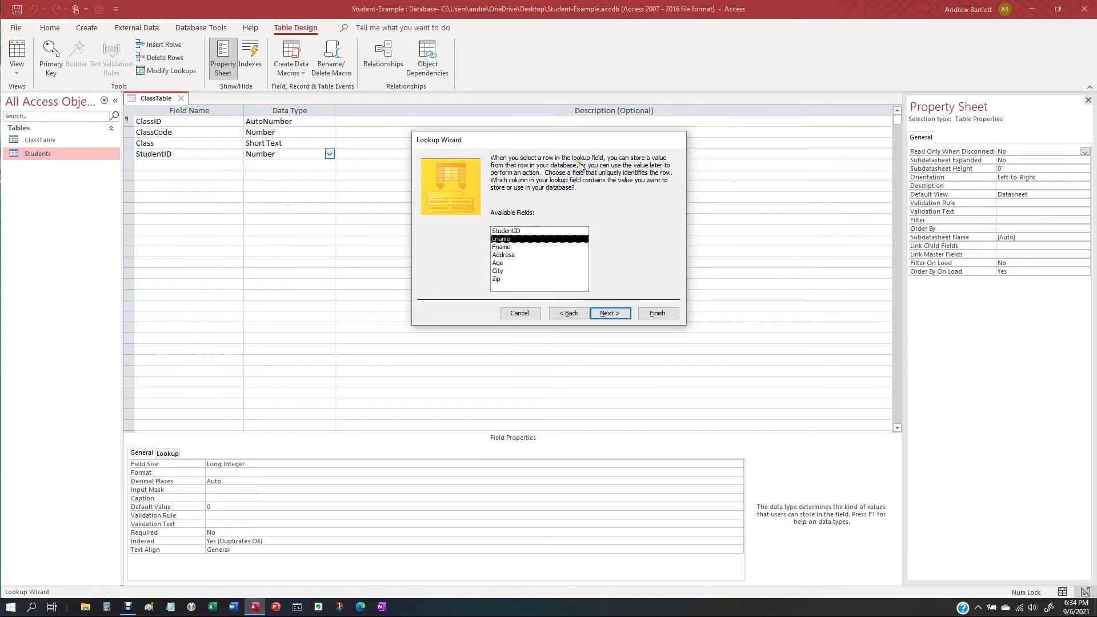
{"action": "left_click", "coordinate": [520, 232]}
{"action": "left_click", "coordinate": [607, 313]}
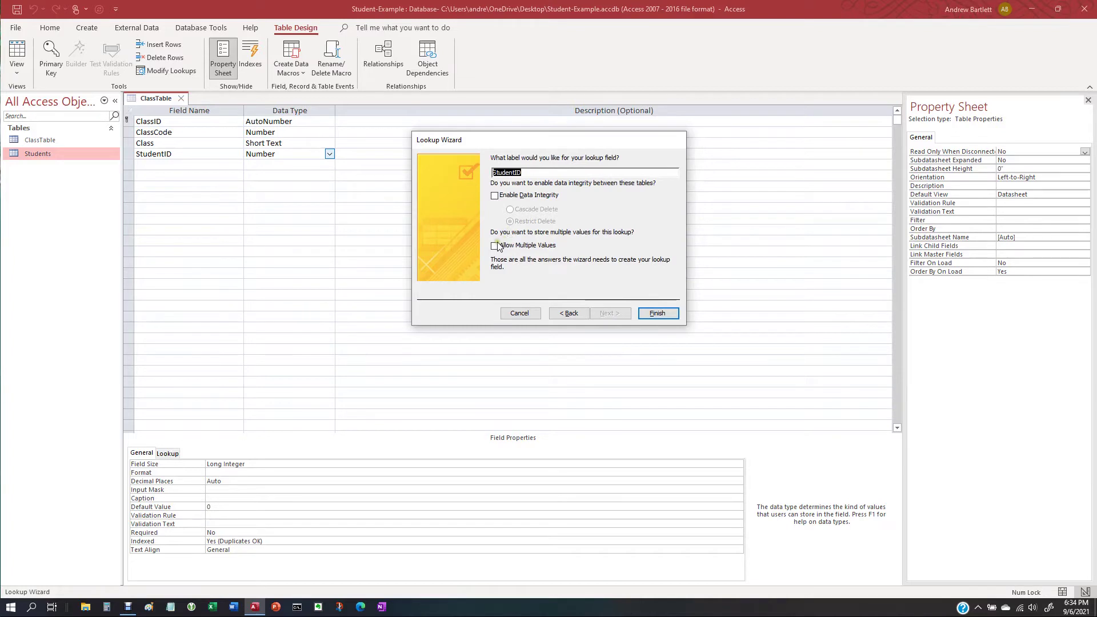
{"action": "left_click", "coordinate": [656, 312]}
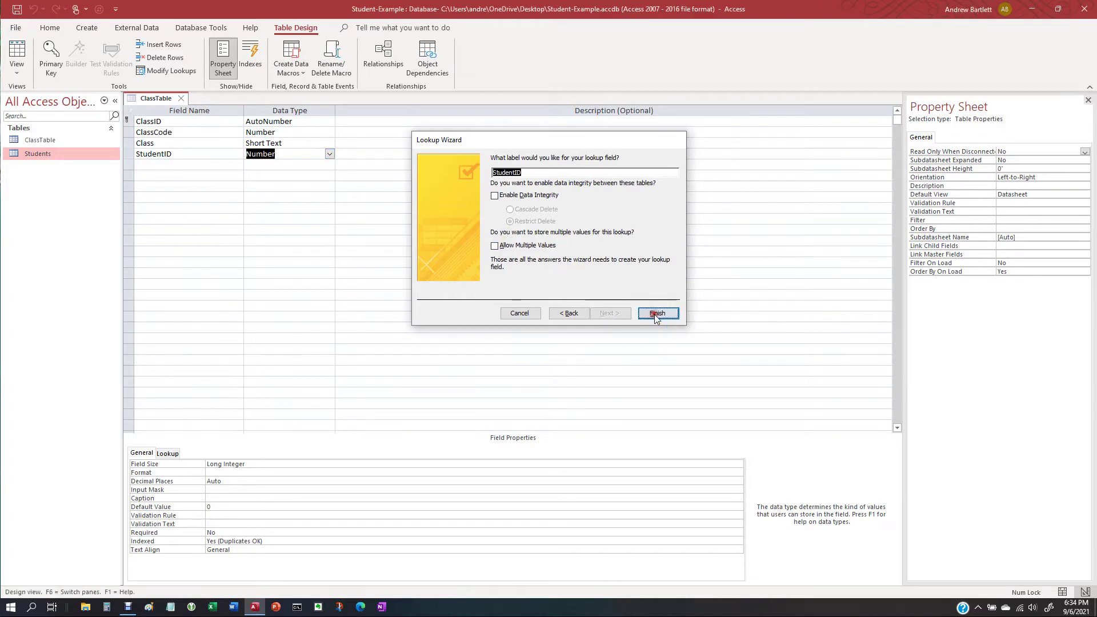
- Save the ClassTable design and close it
{"action": "left_click", "coordinate": [529, 335]}
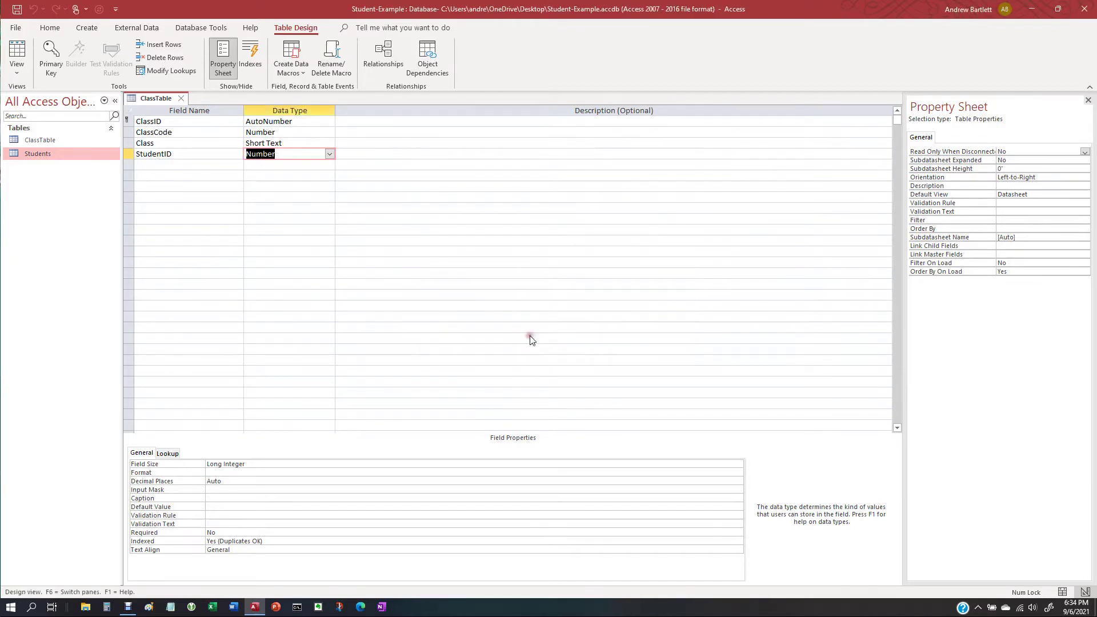
{"action": "left_click", "coordinate": [174, 165]}
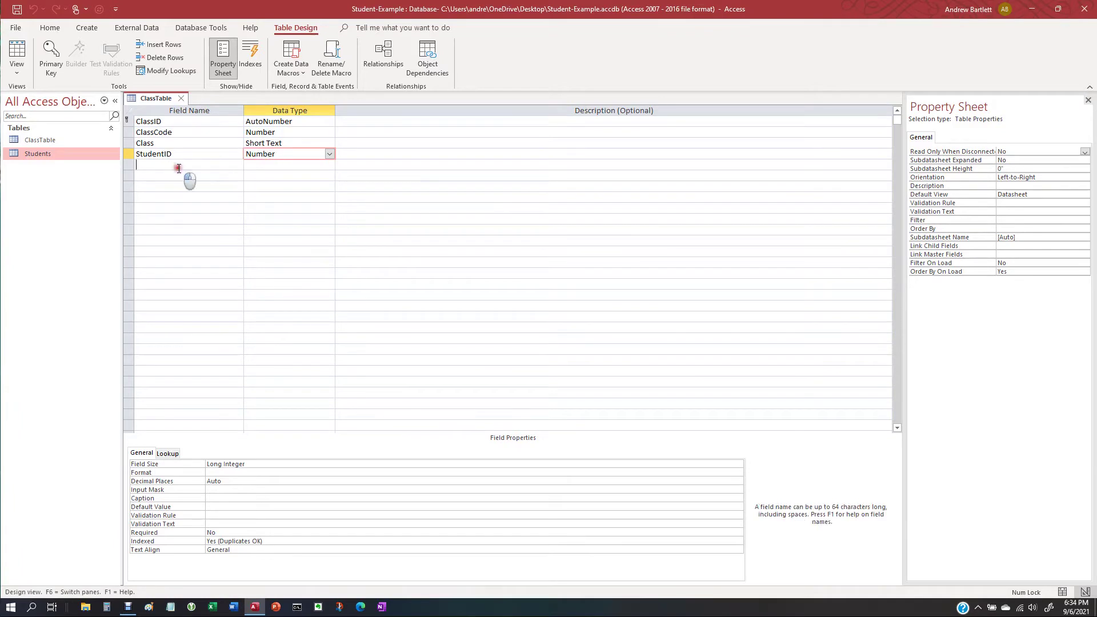
{"action": "left_click", "coordinate": [182, 99]}
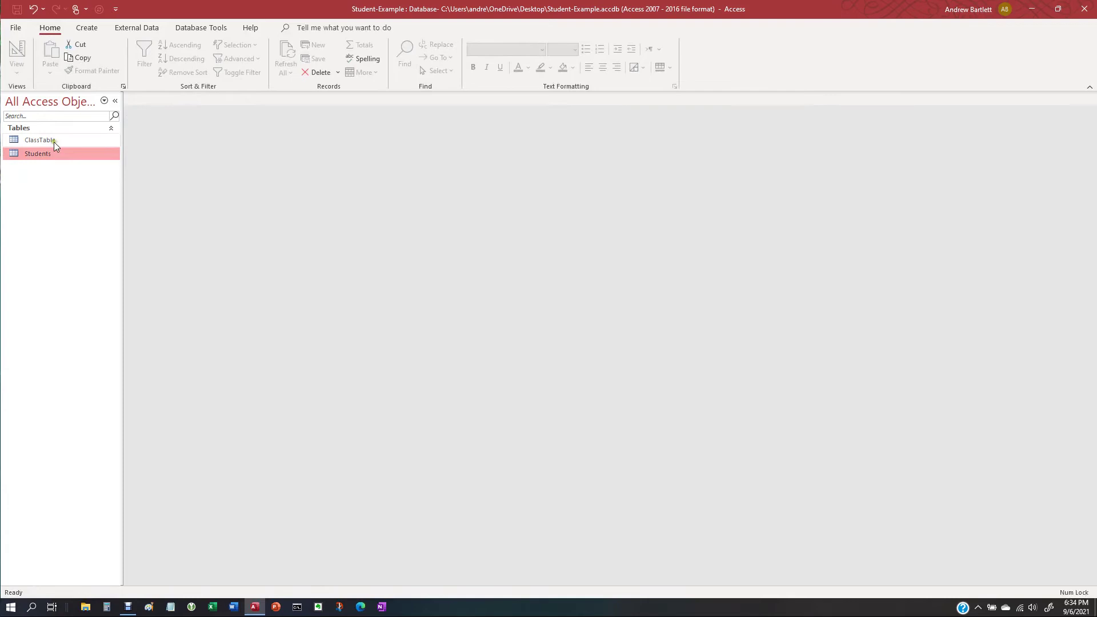
- Start a query design with ClassTable and Students, keeping their inner join on StudentID
{"action": "left_click", "coordinate": [91, 29]}
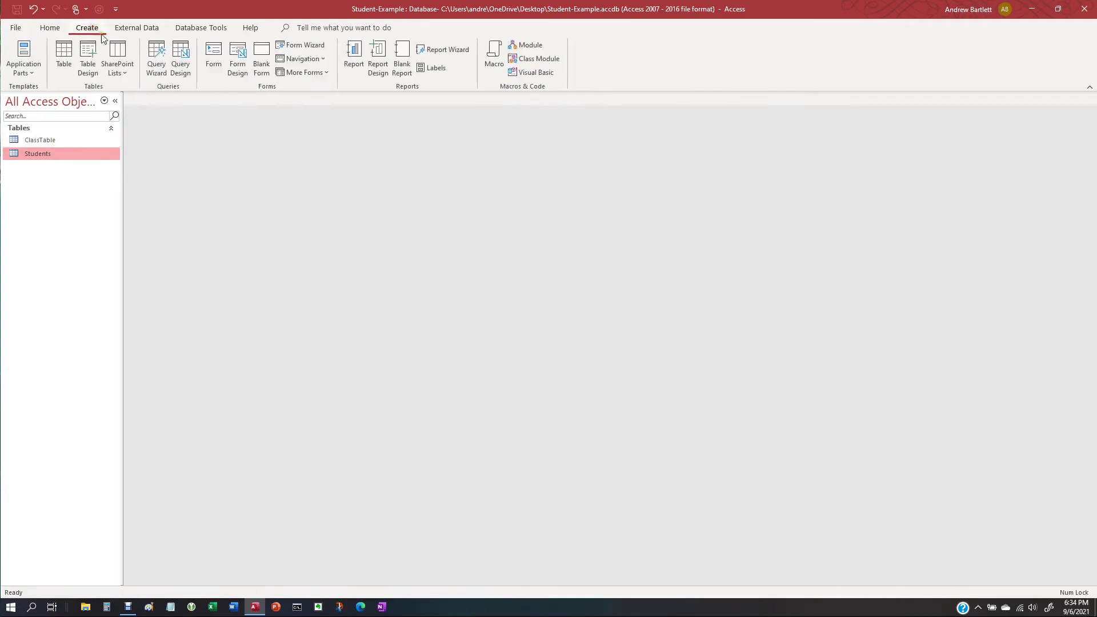
{"action": "left_click", "coordinate": [184, 54]}
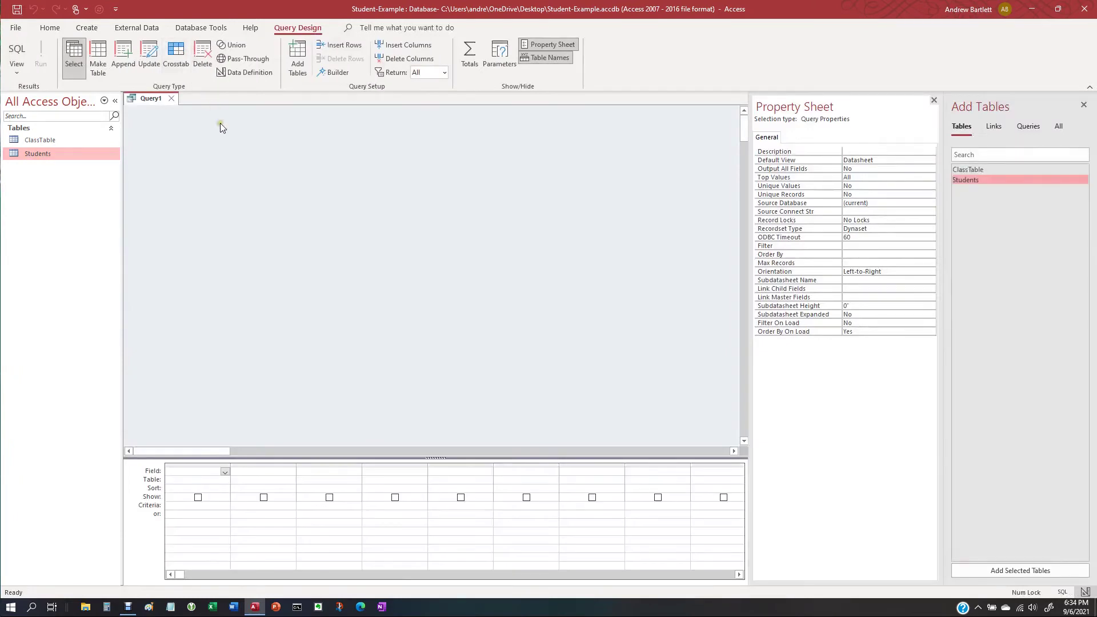
{"action": "double_click", "coordinate": [973, 170]}
{"action": "double_click", "coordinate": [972, 180]}
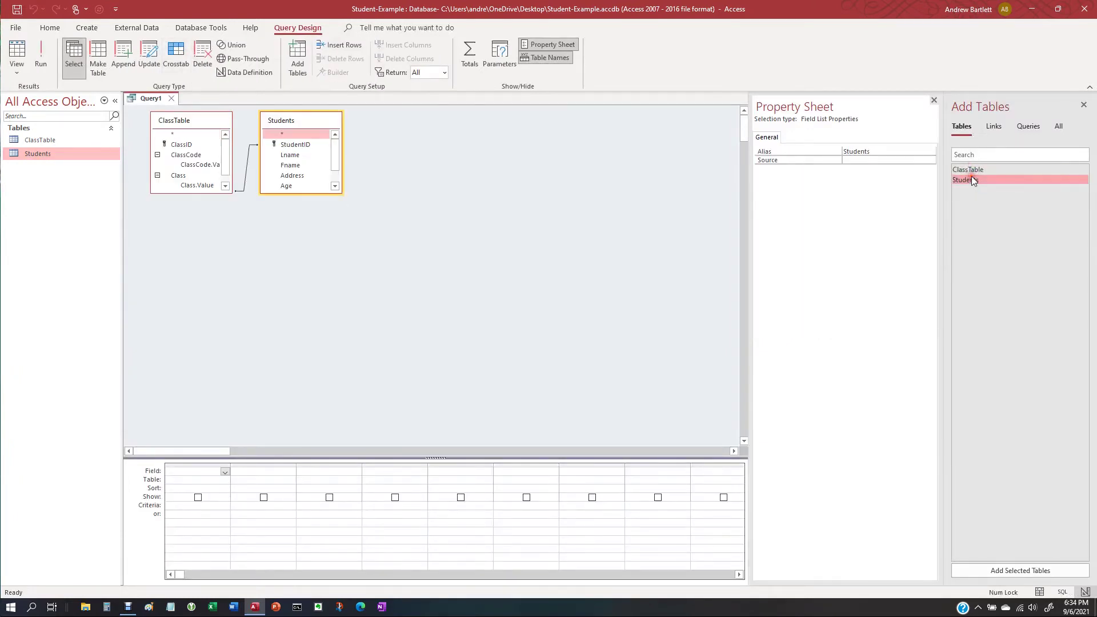
{"action": "left_click_drag", "start_coordinate": [207, 193], "coordinate": [212, 214]}
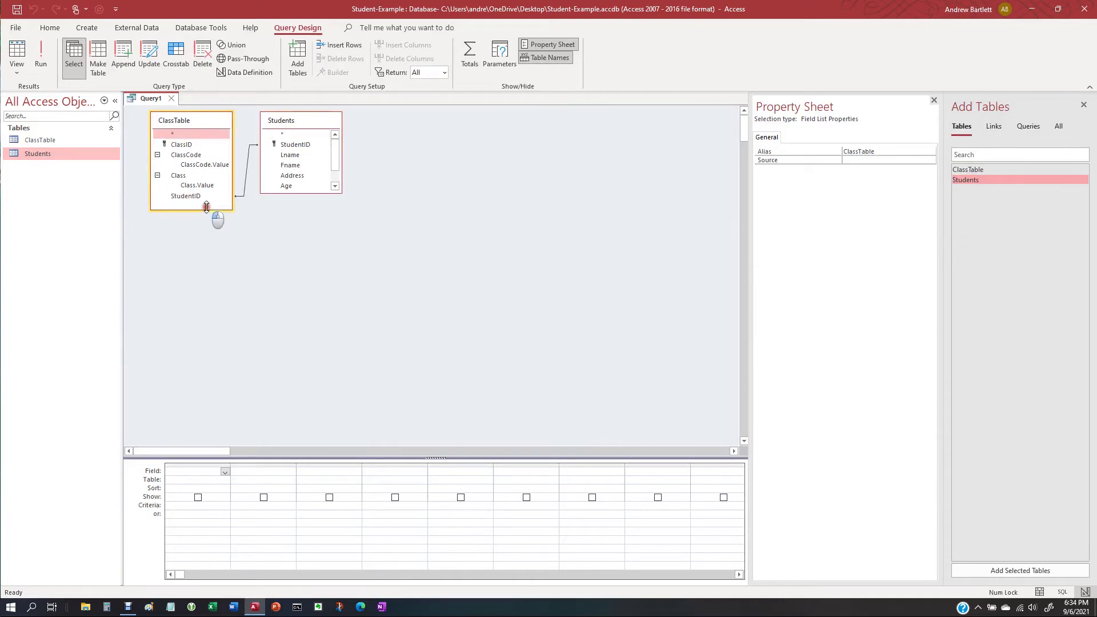
{"action": "left_click", "coordinate": [245, 178]}
{"action": "double_click", "coordinate": [246, 177]}
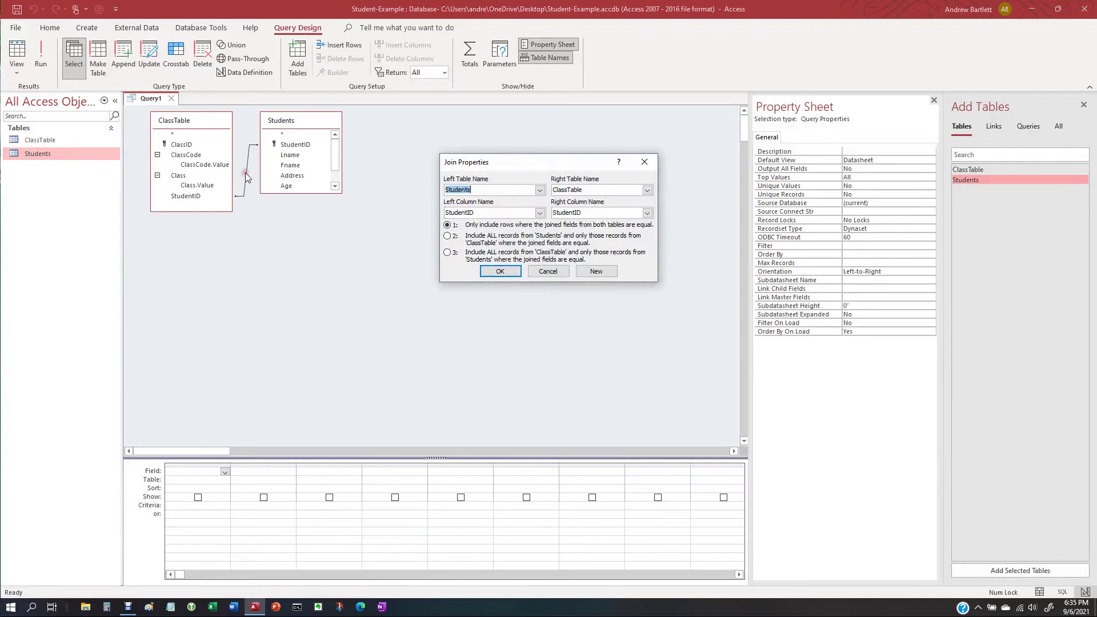
{"action": "left_click", "coordinate": [506, 272]}
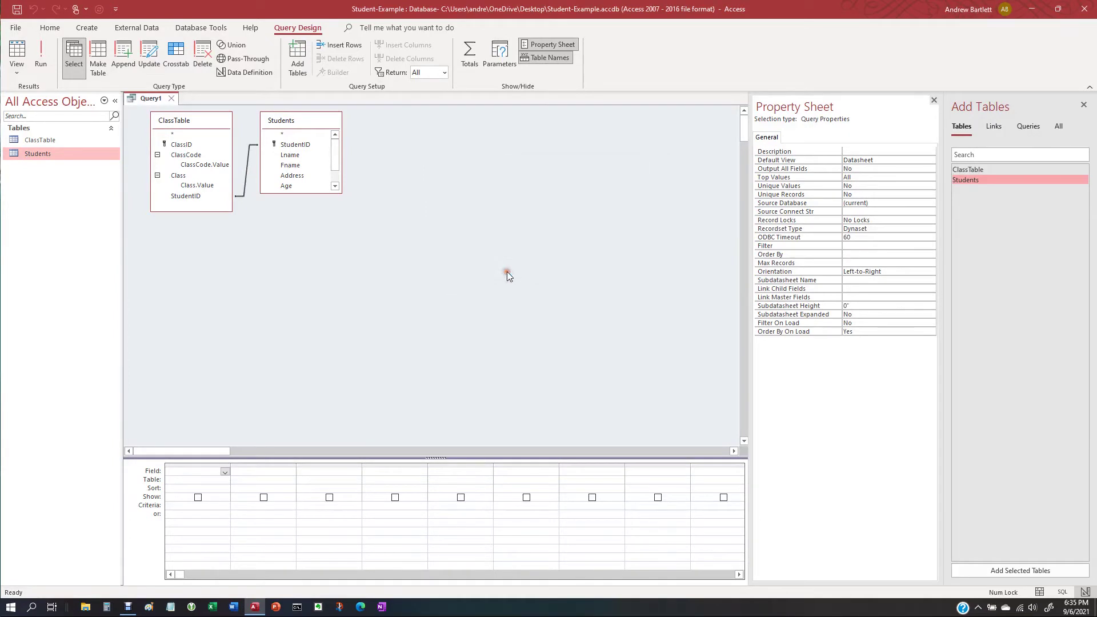
- Add ClassID and StudentID to the query grid, with StudentID placed after ClassID
{"action": "left_click", "coordinate": [302, 190]}
{"action": "left_click_drag", "start_coordinate": [302, 190], "coordinate": [302, 216]}
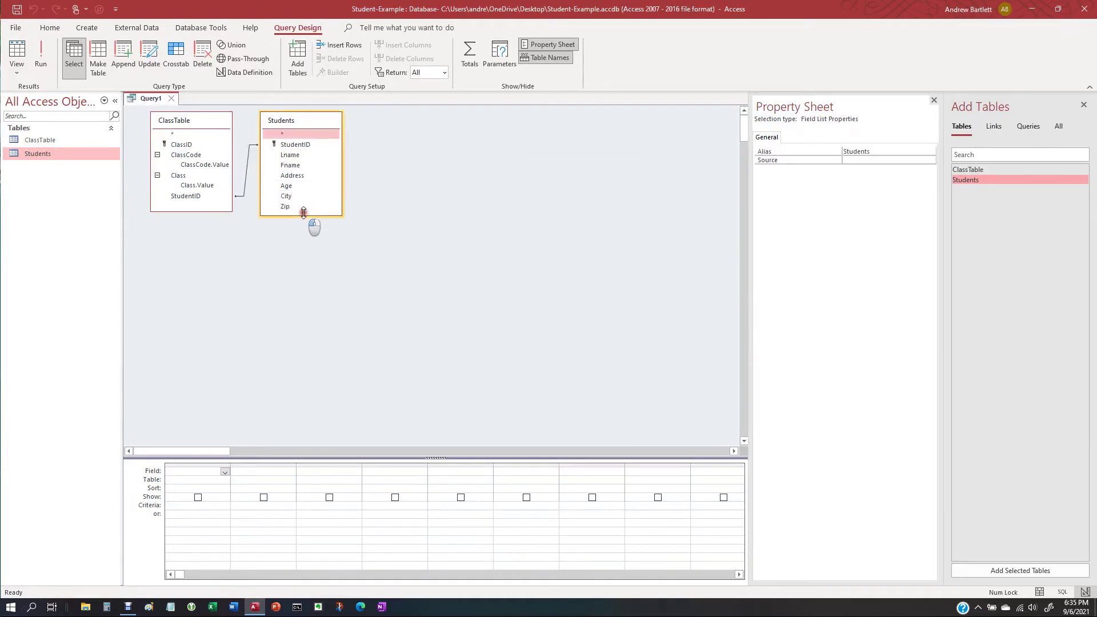
{"action": "double_click", "coordinate": [295, 145]}
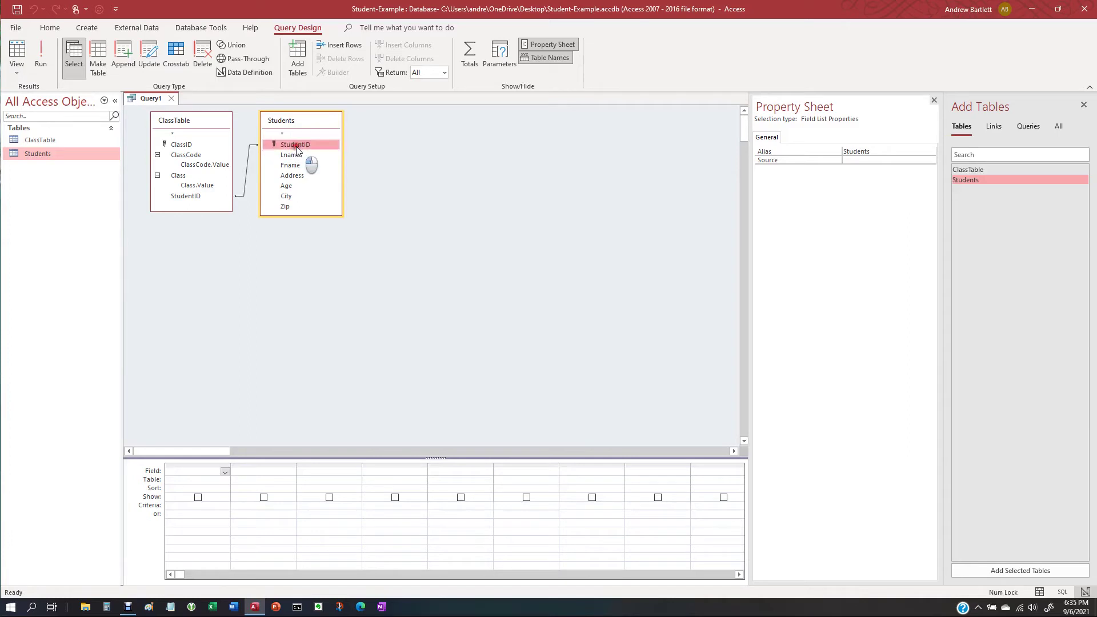
{"action": "double_click", "coordinate": [182, 145]}
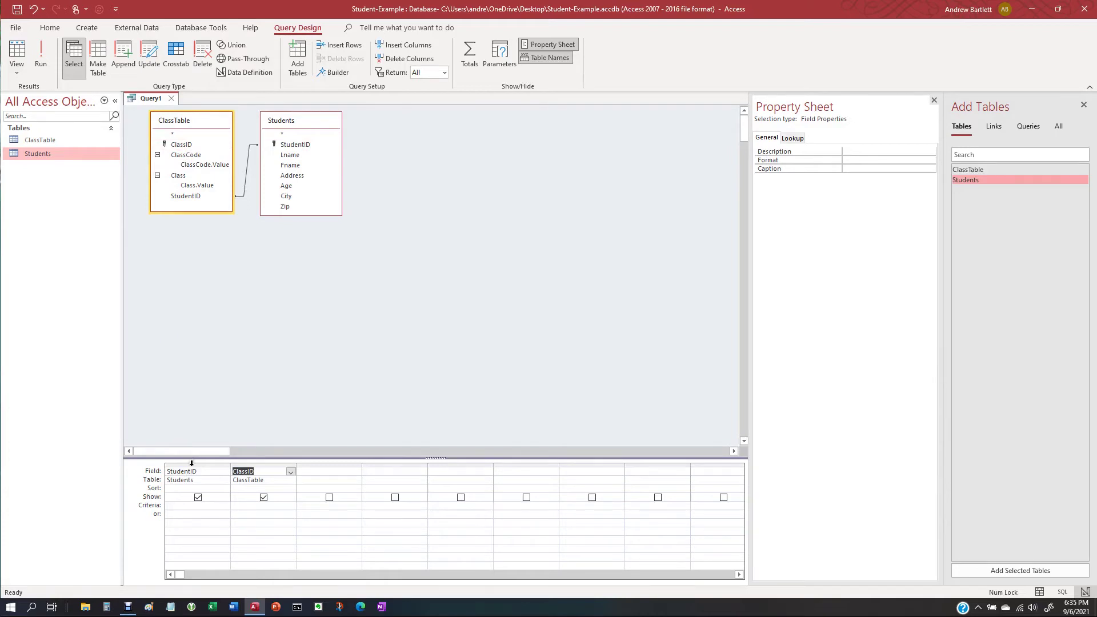
{"action": "left_click_drag", "start_coordinate": [191, 463], "coordinate": [239, 464]}
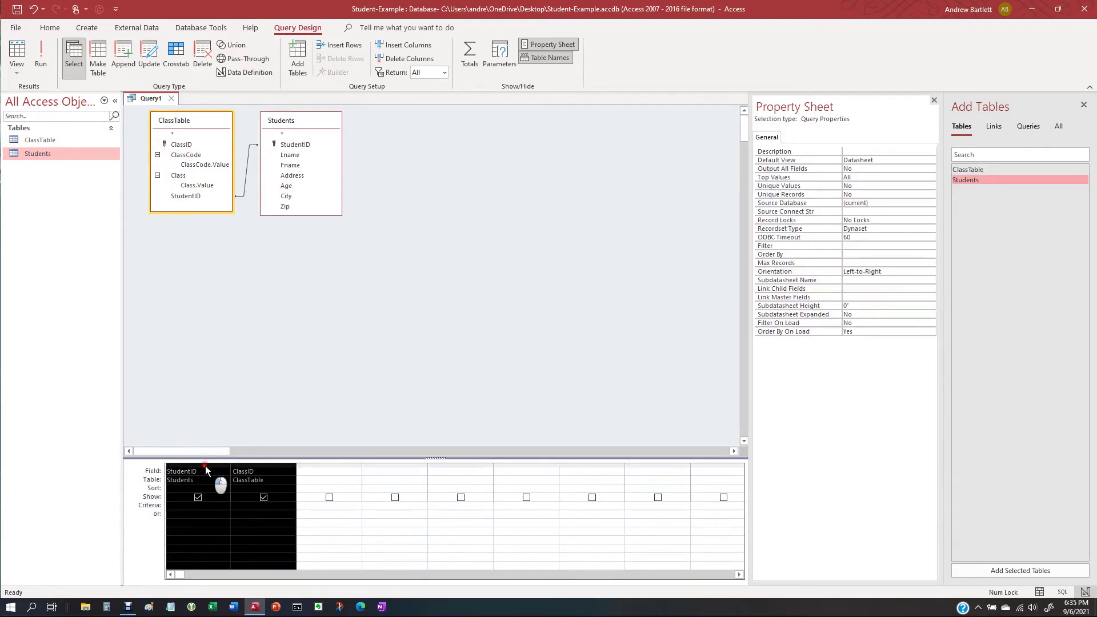
{"action": "left_click", "coordinate": [358, 530]}
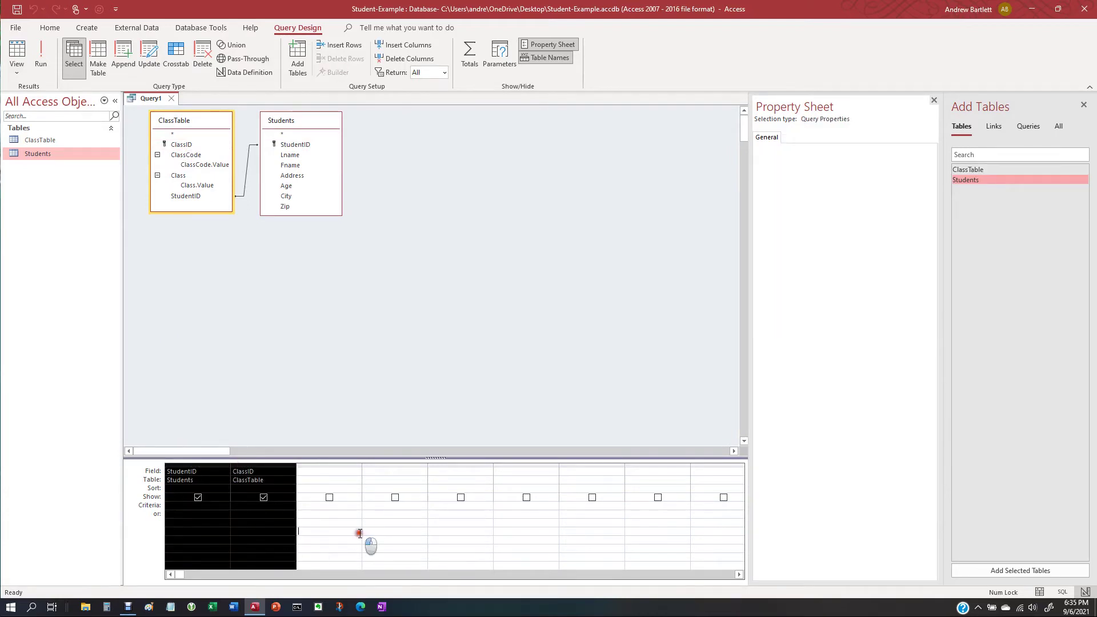
{"action": "left_click", "coordinate": [190, 465]}
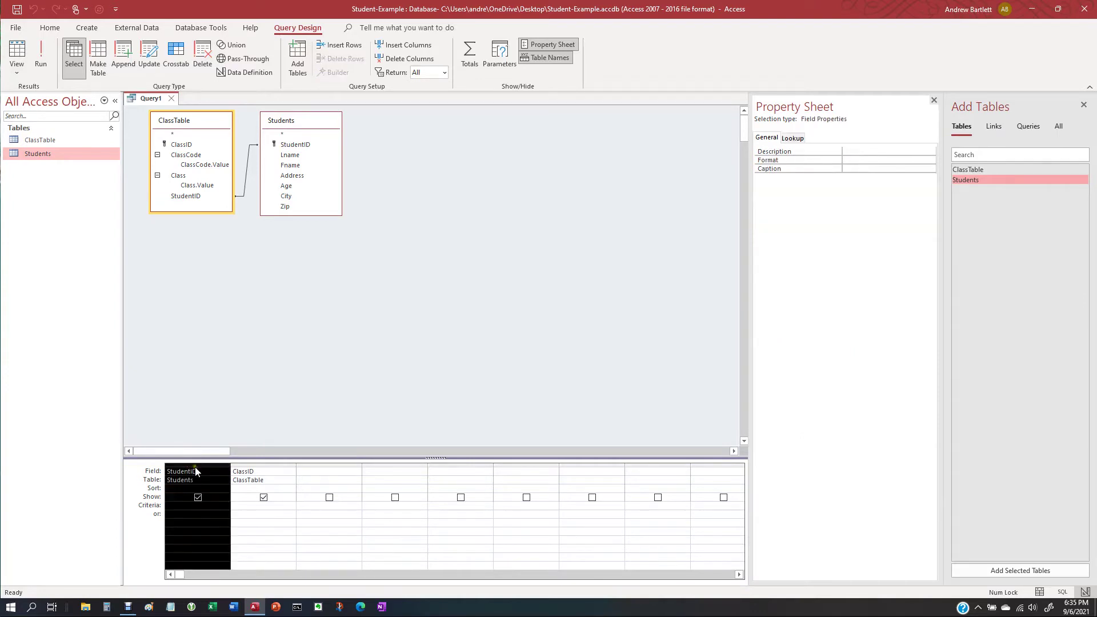
{"action": "left_click_drag", "start_coordinate": [194, 466], "coordinate": [304, 471]}
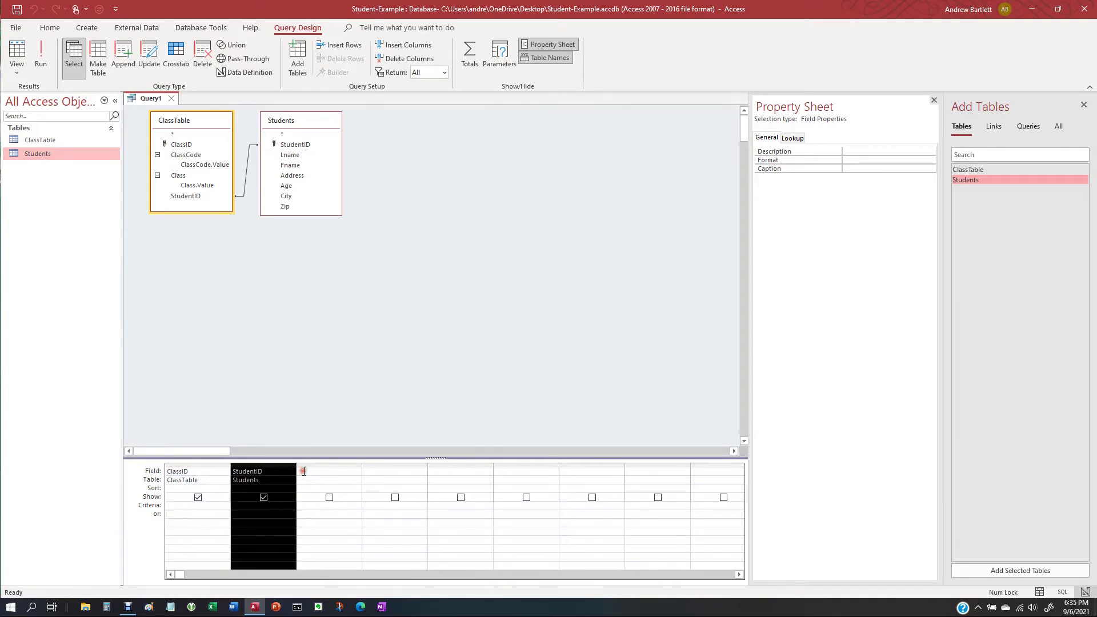
{"action": "left_click", "coordinate": [200, 531]}
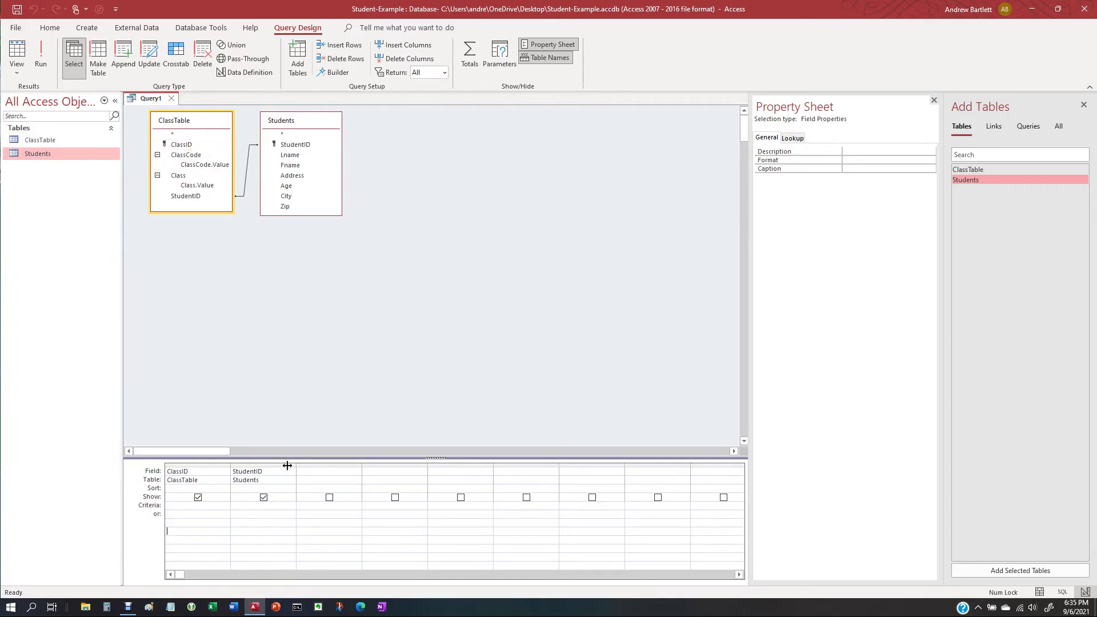
- Add Lname, Fname, Address, Age, City, Zip and ClassCode as the remaining query columns
{"action": "left_click", "coordinate": [309, 473]}
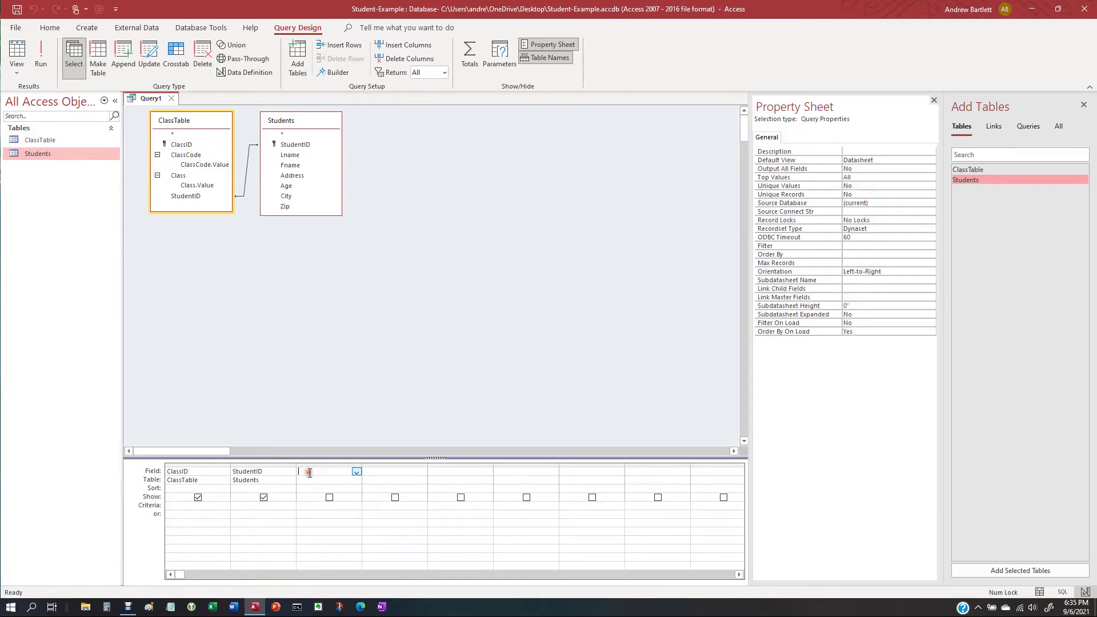
{"action": "double_click", "coordinate": [290, 156]}
{"action": "left_click", "coordinate": [291, 169]}
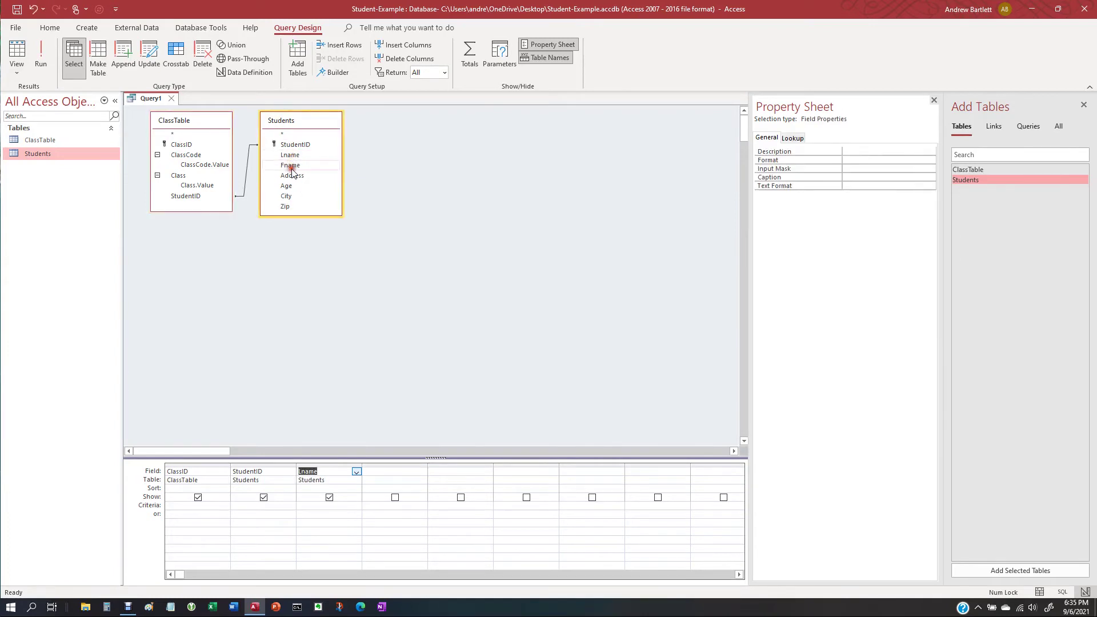
{"action": "double_click", "coordinate": [291, 168]}
{"action": "left_click", "coordinate": [292, 176]}
{"action": "double_click", "coordinate": [292, 176]}
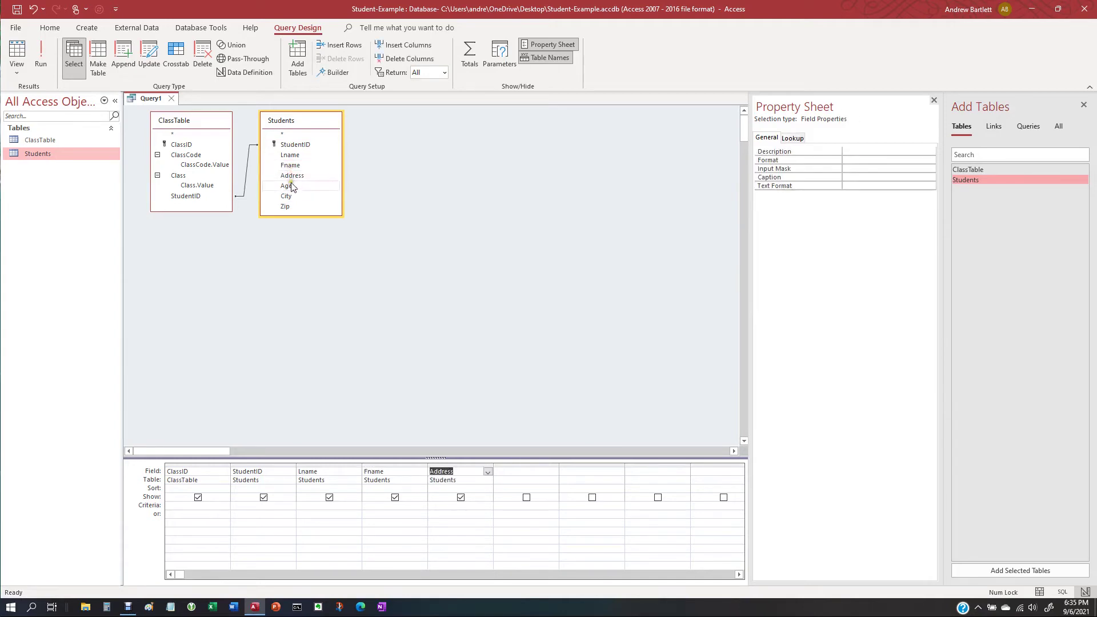
{"action": "double_click", "coordinate": [286, 186]}
{"action": "double_click", "coordinate": [288, 196]}
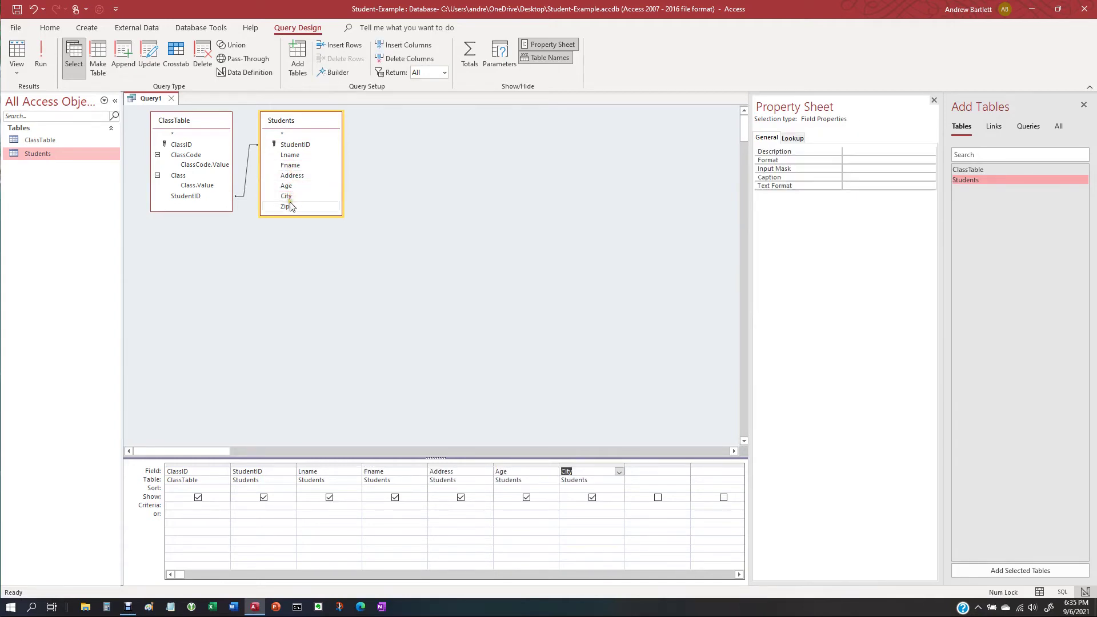
{"action": "double_click", "coordinate": [288, 206]}
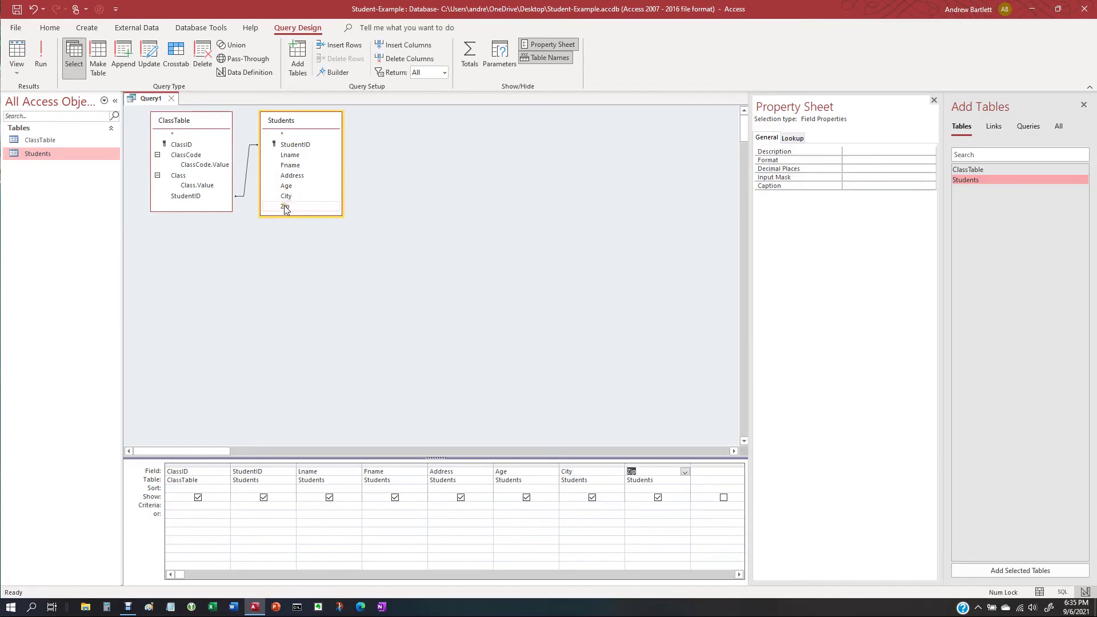
{"action": "double_click", "coordinate": [196, 155]}
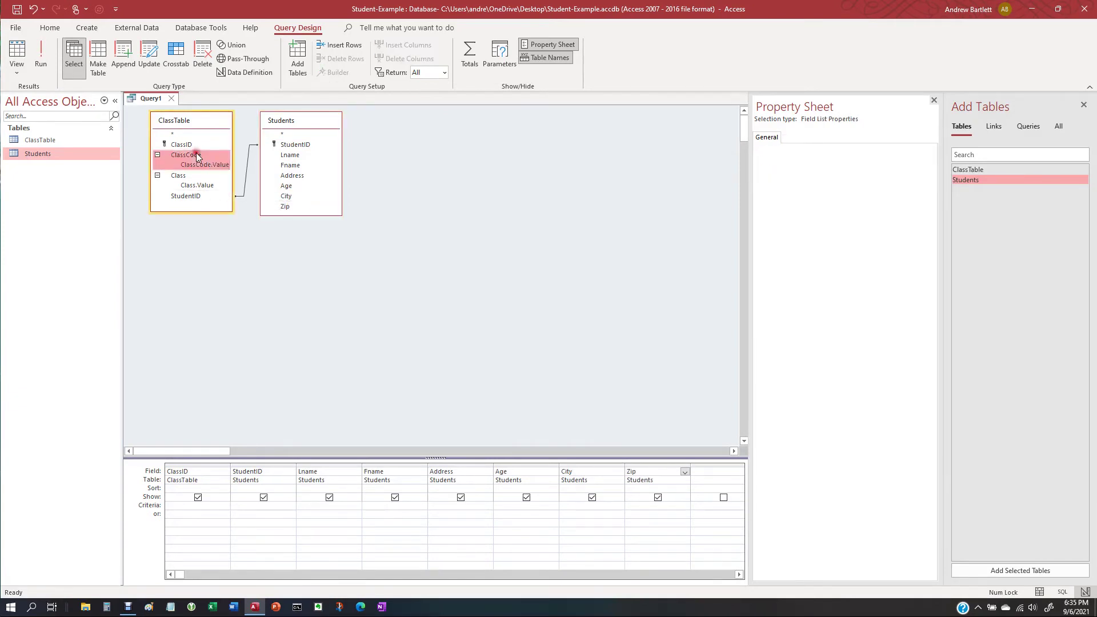
{"action": "left_click", "coordinate": [198, 189]}
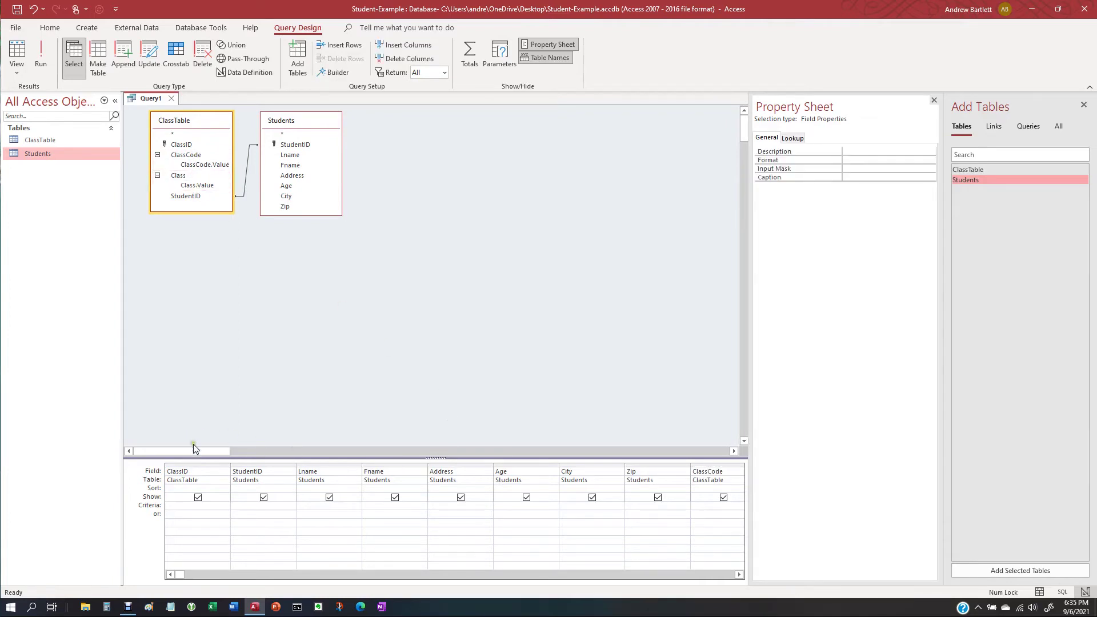
{"action": "mouse_move", "coordinate": [194, 446]}
{"action": "left_mouse_down"}
{"action": "mouse_move", "coordinate": [272, 444]}
{"action": "mouse_move", "coordinate": [193, 428]}
{"action": "left_mouse_up"}
{"action": "left_click_drag", "start_coordinate": [179, 573], "coordinate": [210, 593]}
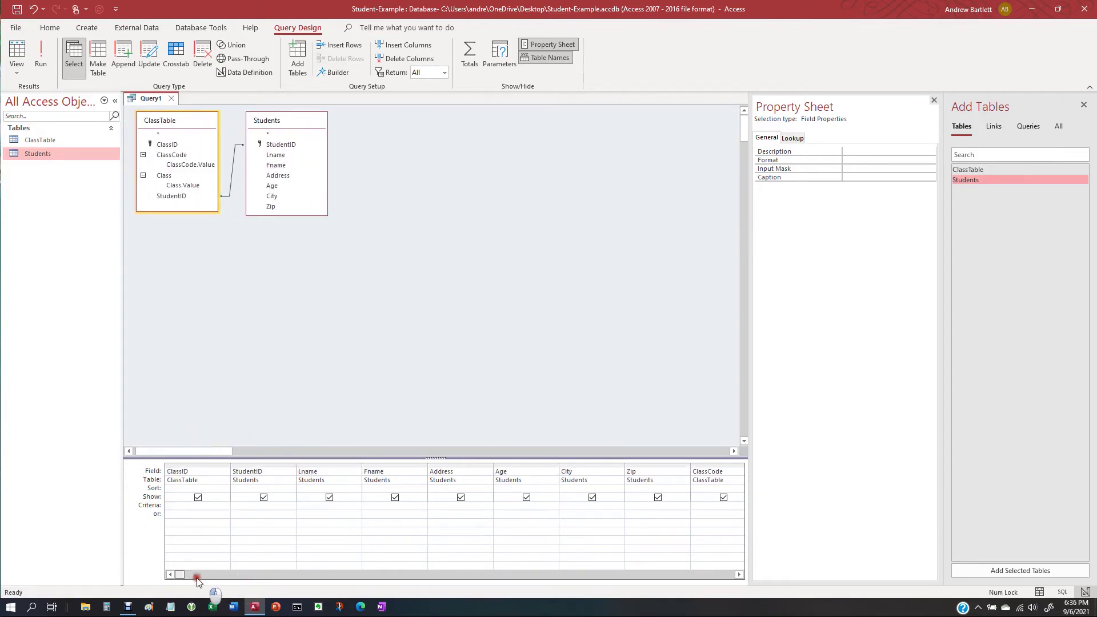
{"action": "left_click", "coordinate": [42, 51]}
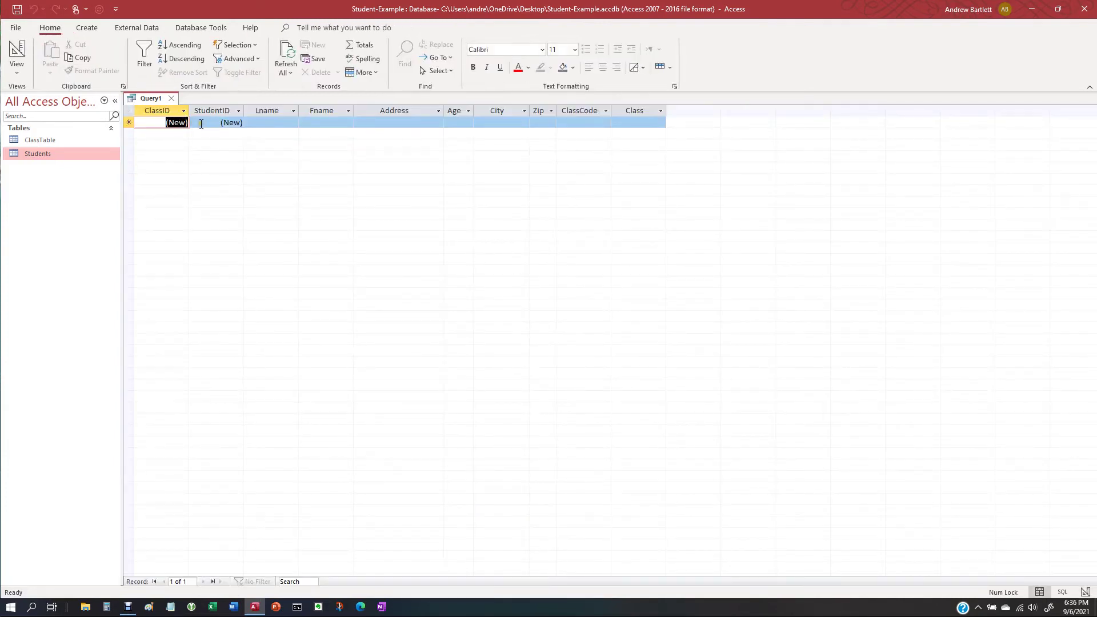
{"action": "left_click", "coordinate": [220, 123]}
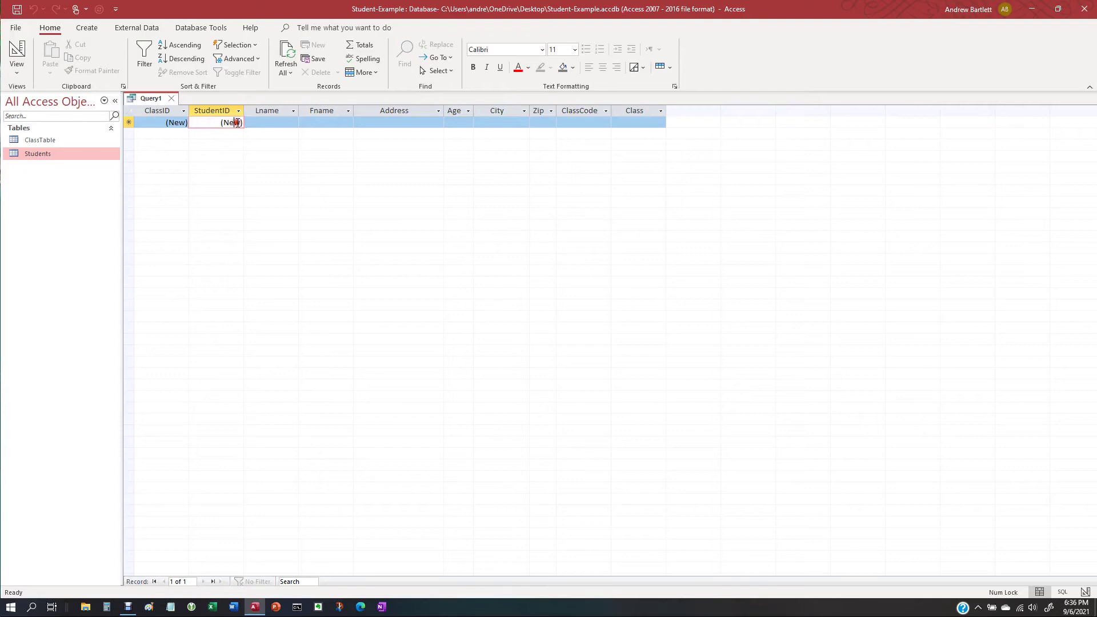
{"action": "left_click", "coordinate": [17, 52]}
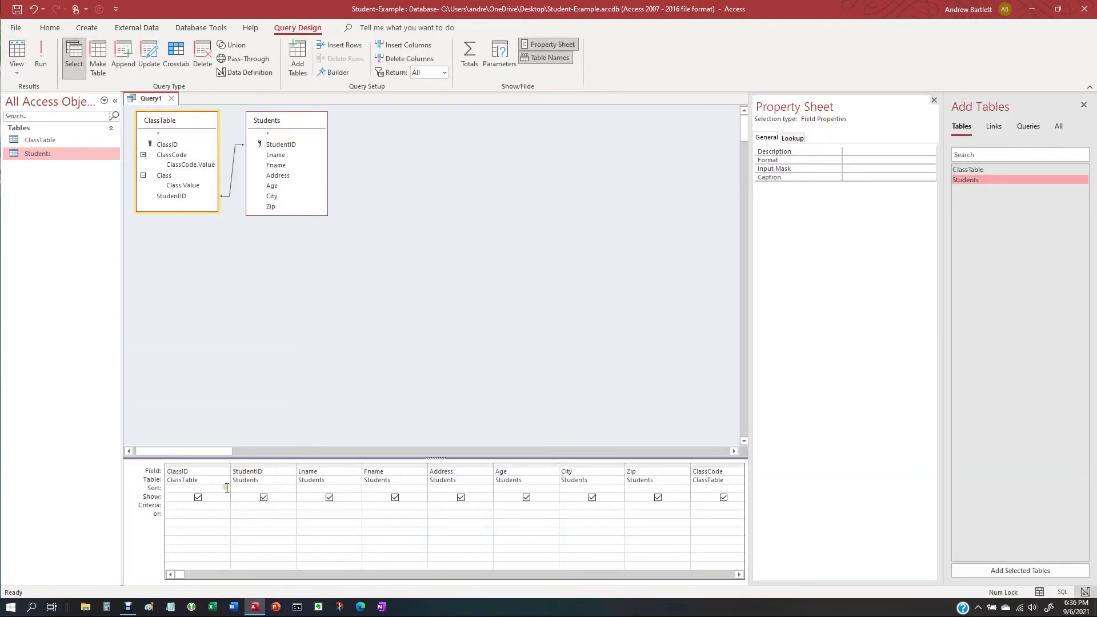
- Switch the StudentID column's table to ClassTable and run the query
{"action": "left_click", "coordinate": [269, 480]}
{"action": "left_click", "coordinate": [291, 481]}
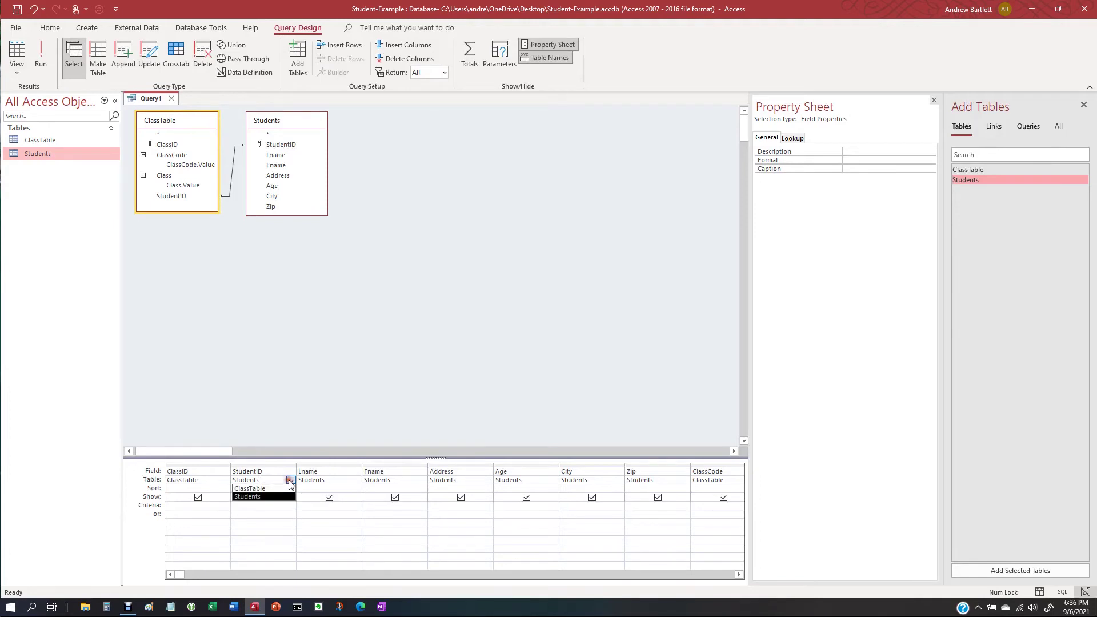
{"action": "left_click", "coordinate": [277, 489]}
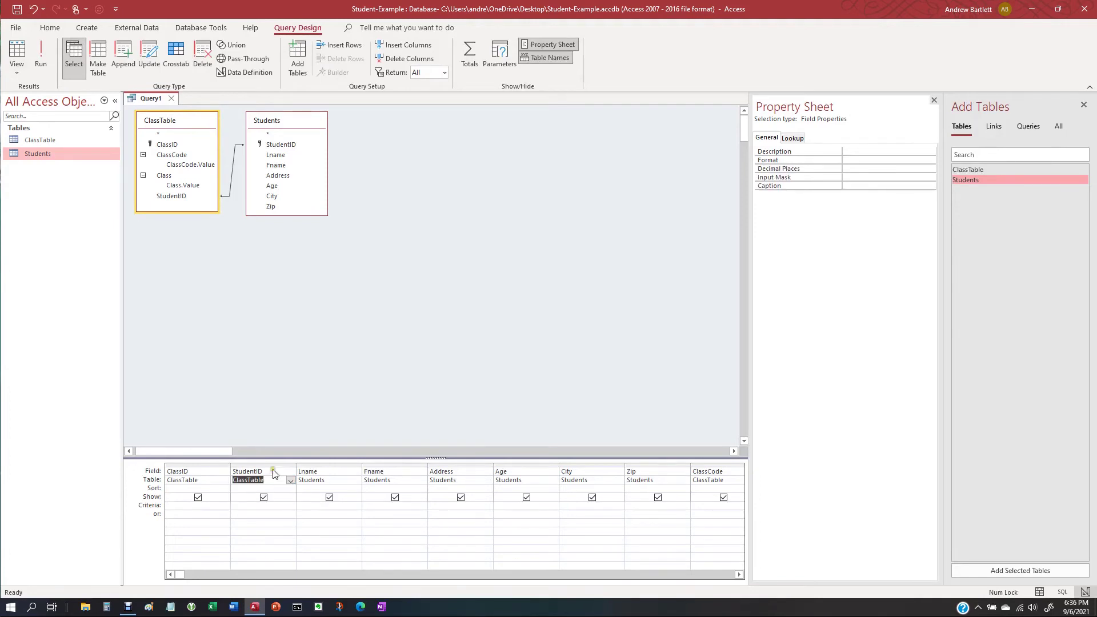
{"action": "left_click", "coordinate": [285, 324]}
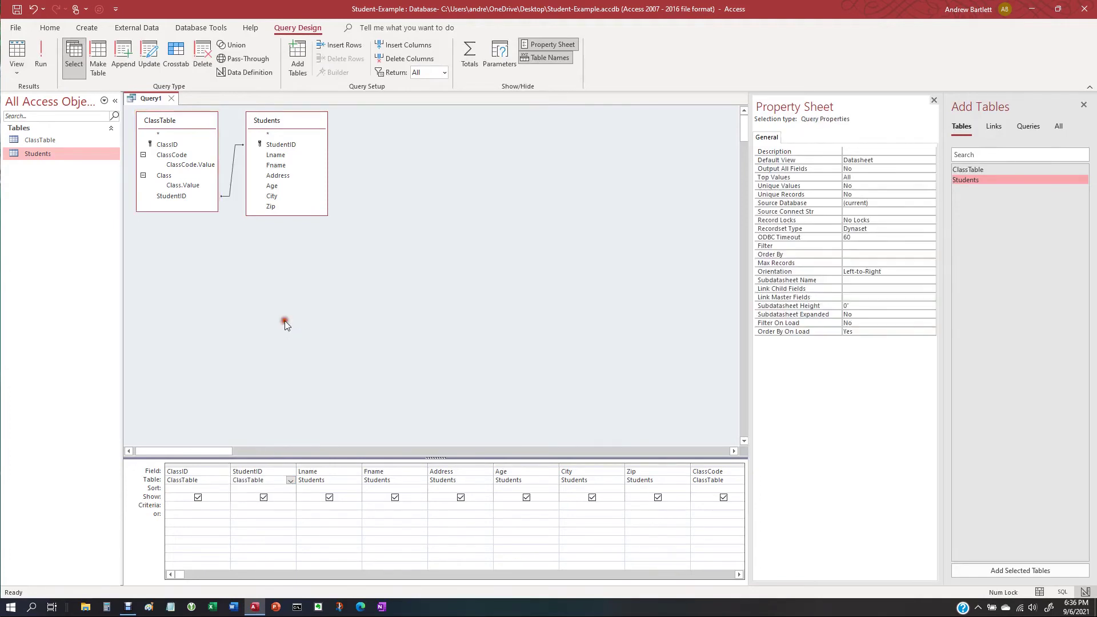
{"action": "left_click", "coordinate": [40, 49]}
- In the new query row, choose StudentID 6 and ClassCode 101
{"action": "left_click", "coordinate": [216, 124]}
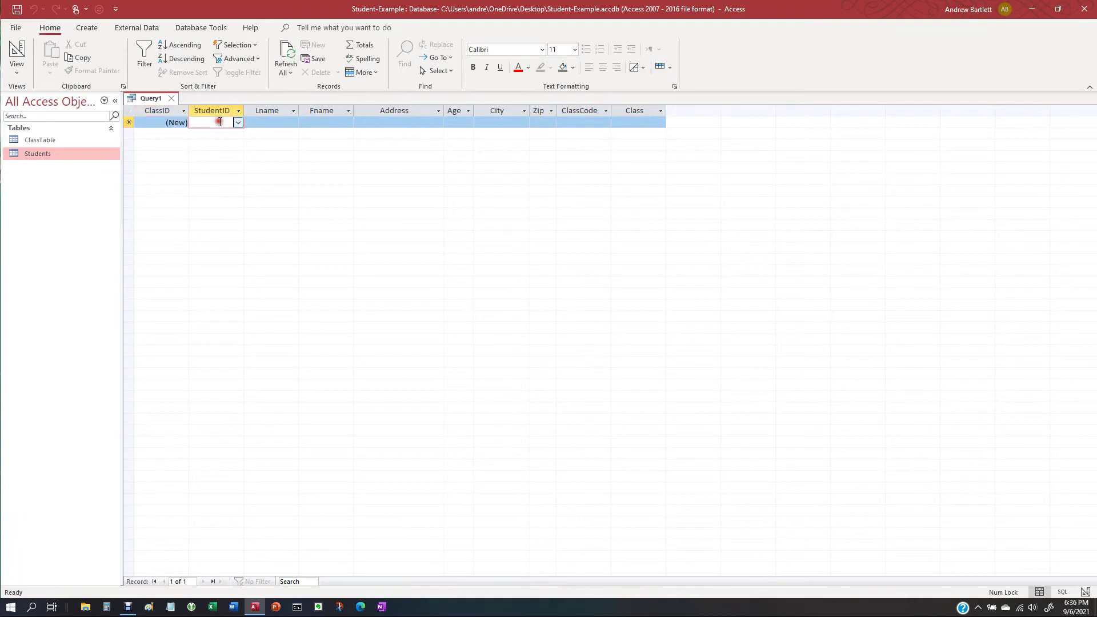
{"action": "left_click", "coordinate": [239, 124]}
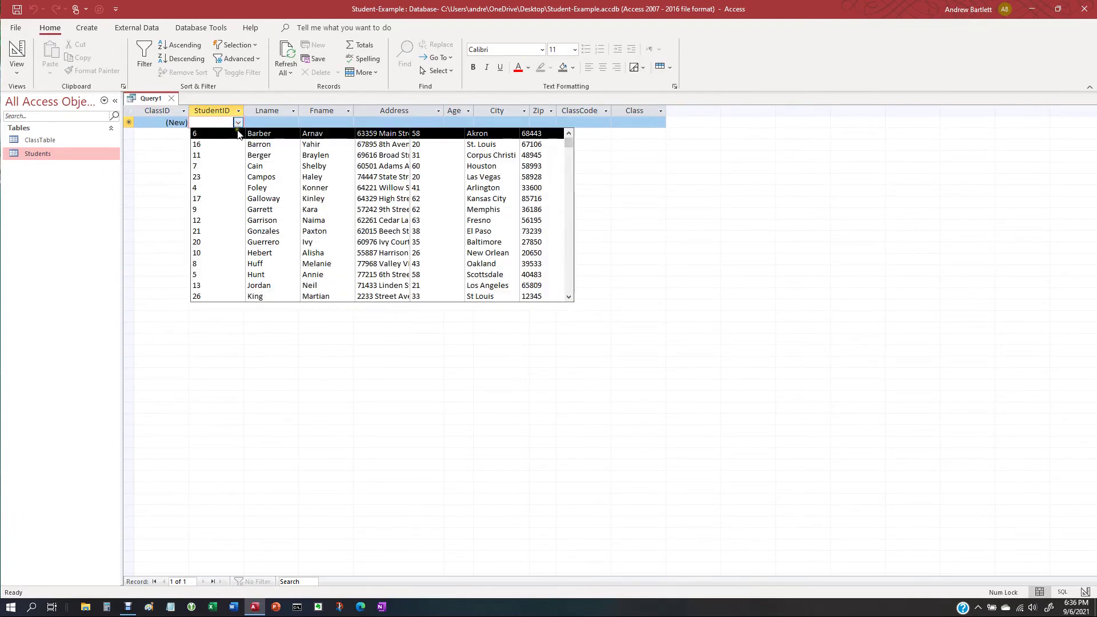
{"action": "left_click", "coordinate": [239, 133]}
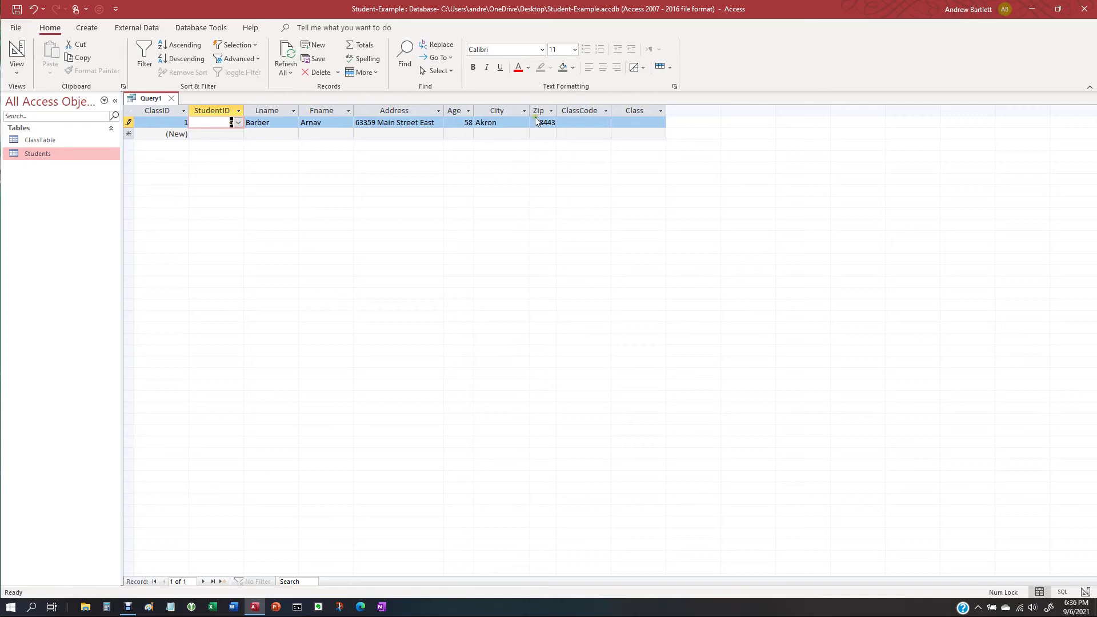
{"action": "left_click", "coordinate": [585, 122]}
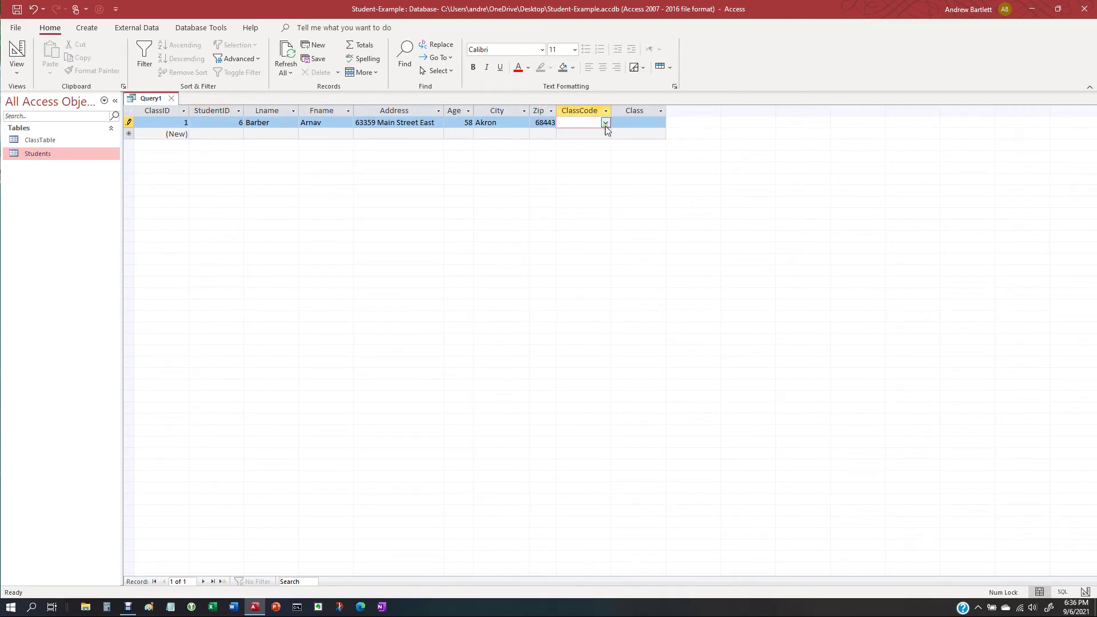
{"action": "left_click", "coordinate": [605, 123]}
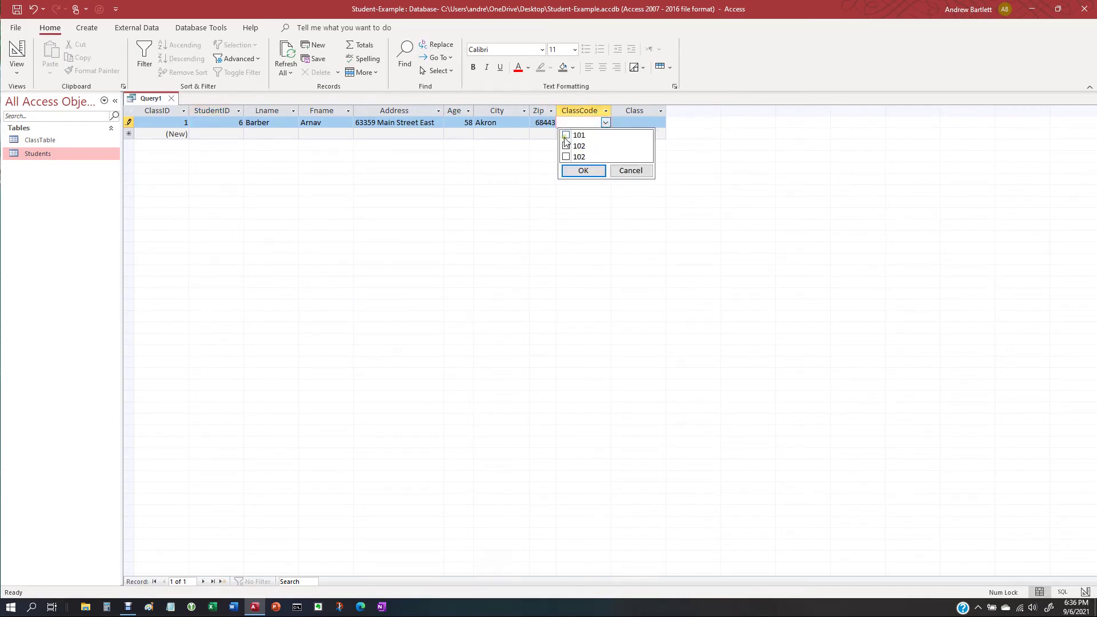
{"action": "left_click", "coordinate": [595, 171]}
- Set the record's Class to Math
{"action": "left_click", "coordinate": [636, 122]}
{"action": "left_click", "coordinate": [660, 122]}
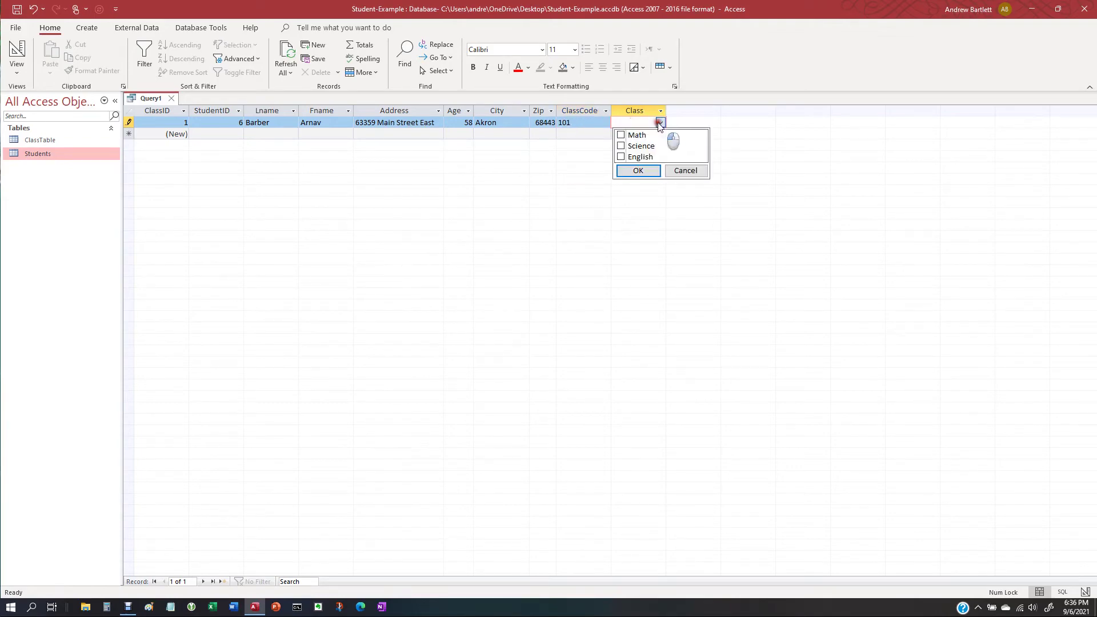
{"action": "left_click", "coordinate": [621, 135]}
{"action": "left_click", "coordinate": [634, 171]}
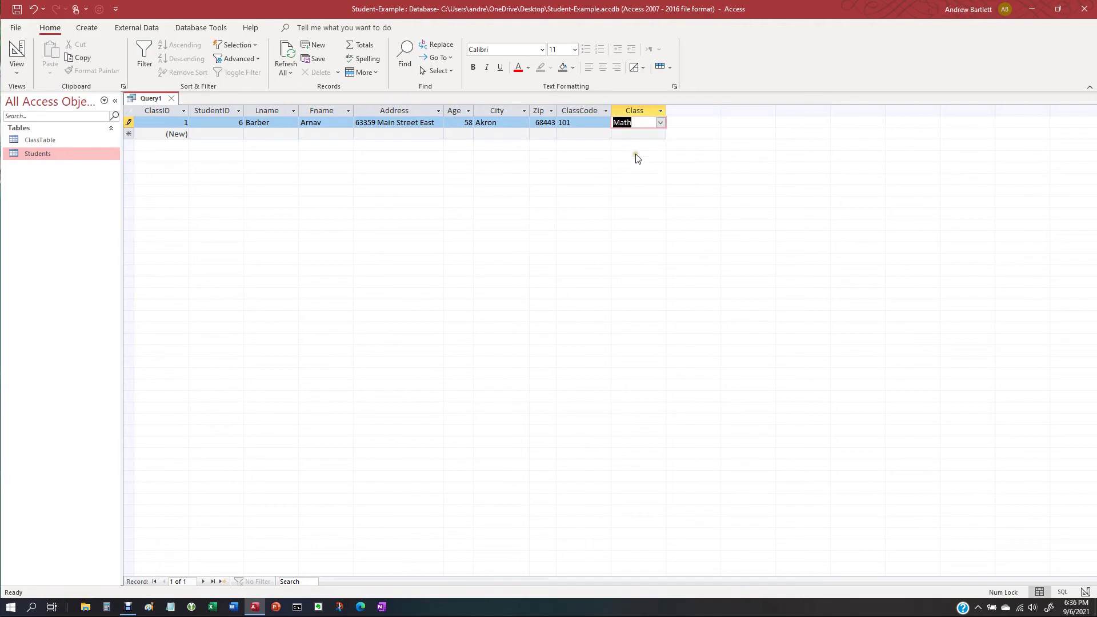
{"action": "left_click", "coordinate": [643, 123]}
- Briefly add Science to the Class, then remove it so only Math remains
{"action": "left_click", "coordinate": [660, 122]}
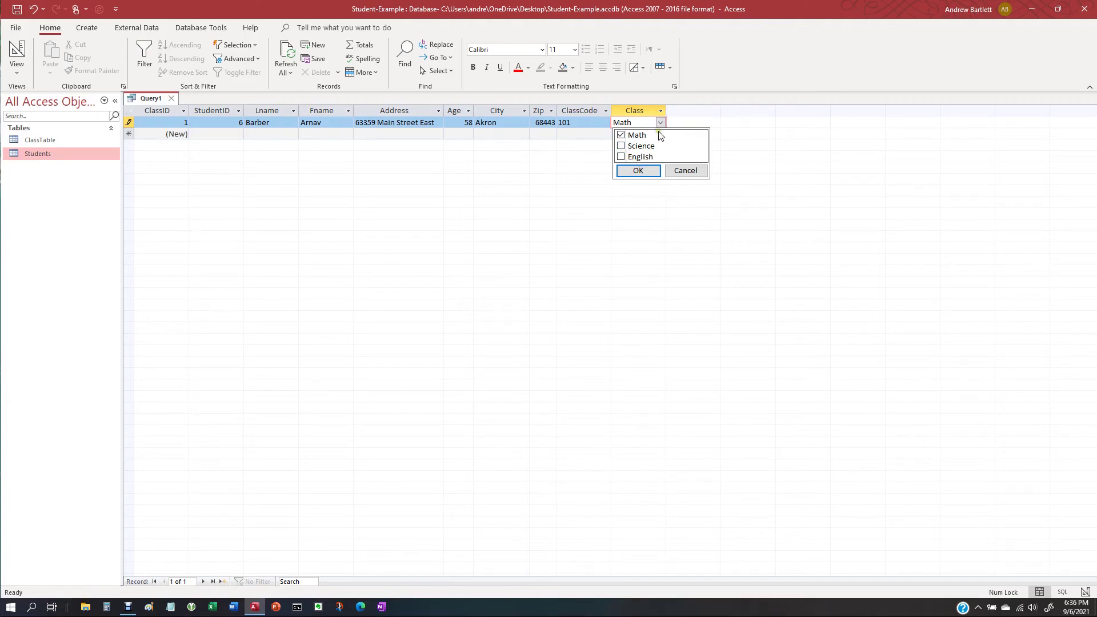
{"action": "left_click", "coordinate": [621, 147]}
{"action": "left_click", "coordinate": [633, 171]}
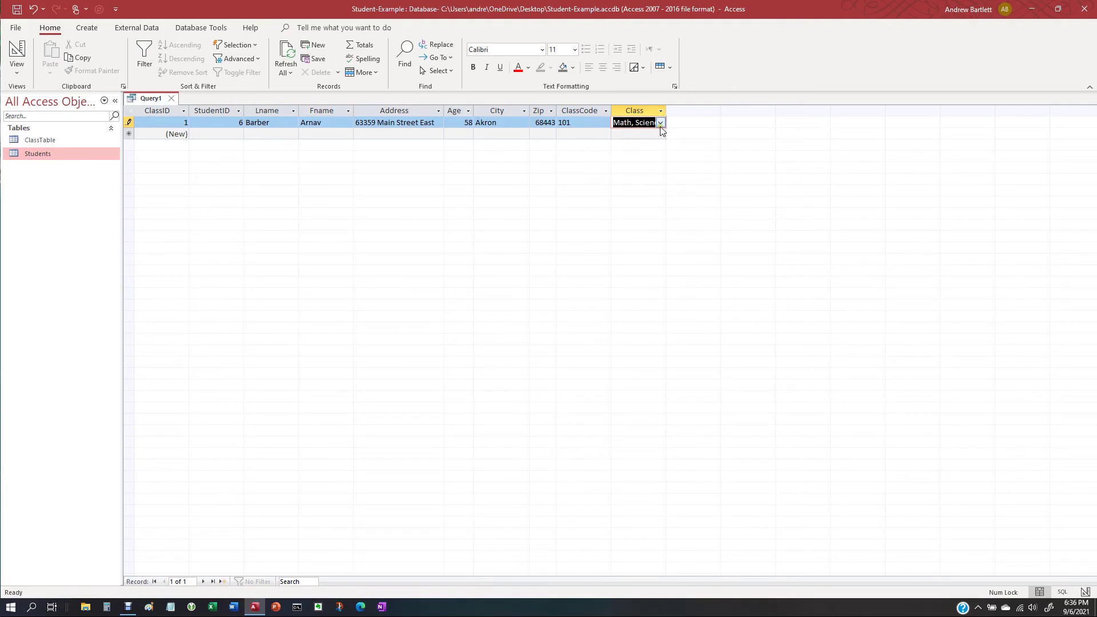
{"action": "left_click", "coordinate": [661, 123]}
{"action": "left_click", "coordinate": [629, 148]}
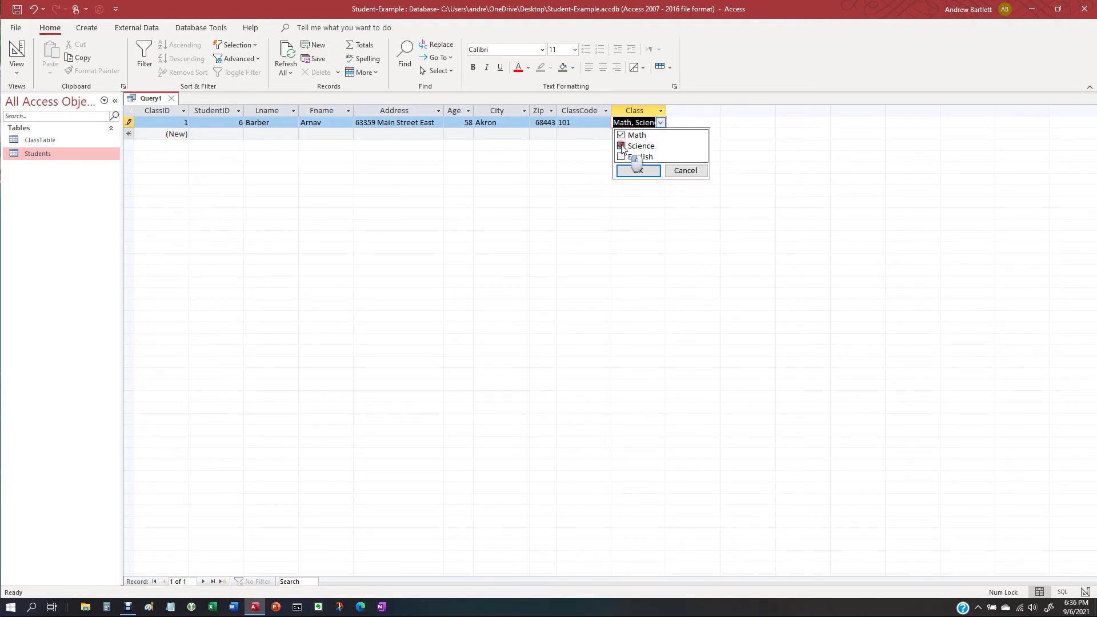
{"action": "left_click", "coordinate": [638, 171]}
{"action": "left_click", "coordinate": [642, 123]}
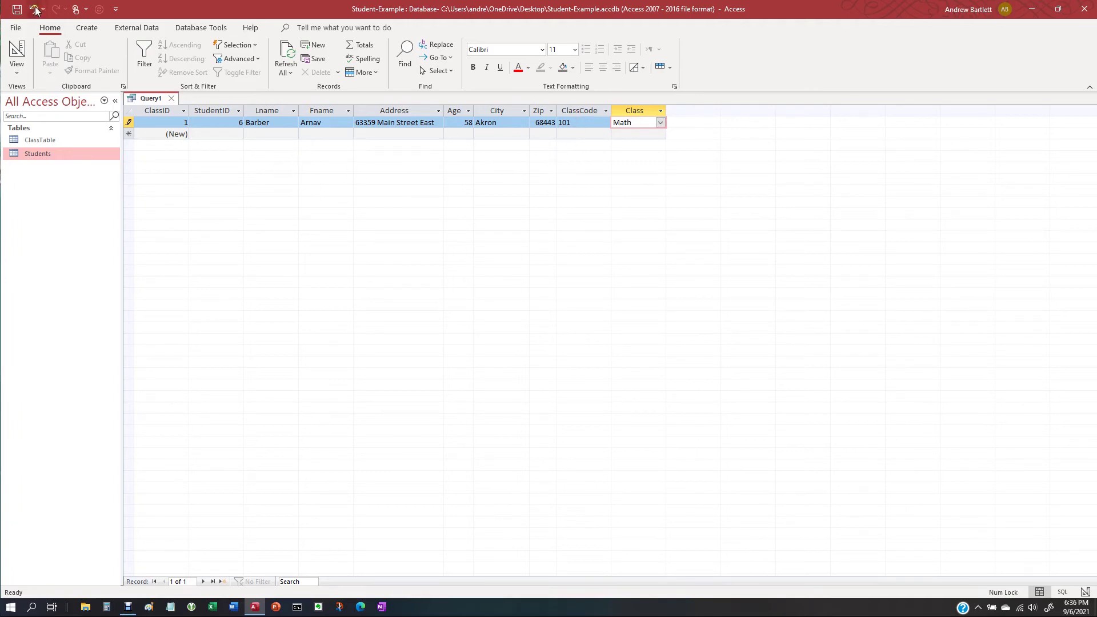
- Save the query under the name ClassQuery
{"action": "left_click", "coordinate": [18, 9]}
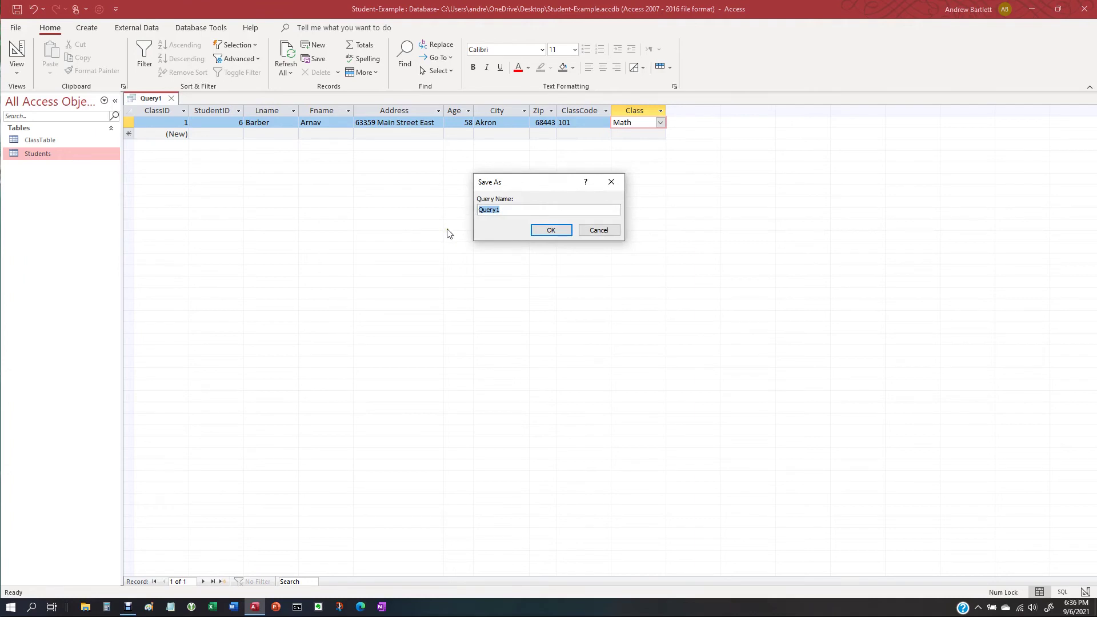
{"action": "type", "text": "ClassQuery"}
{"action": "key", "text": "Return"}
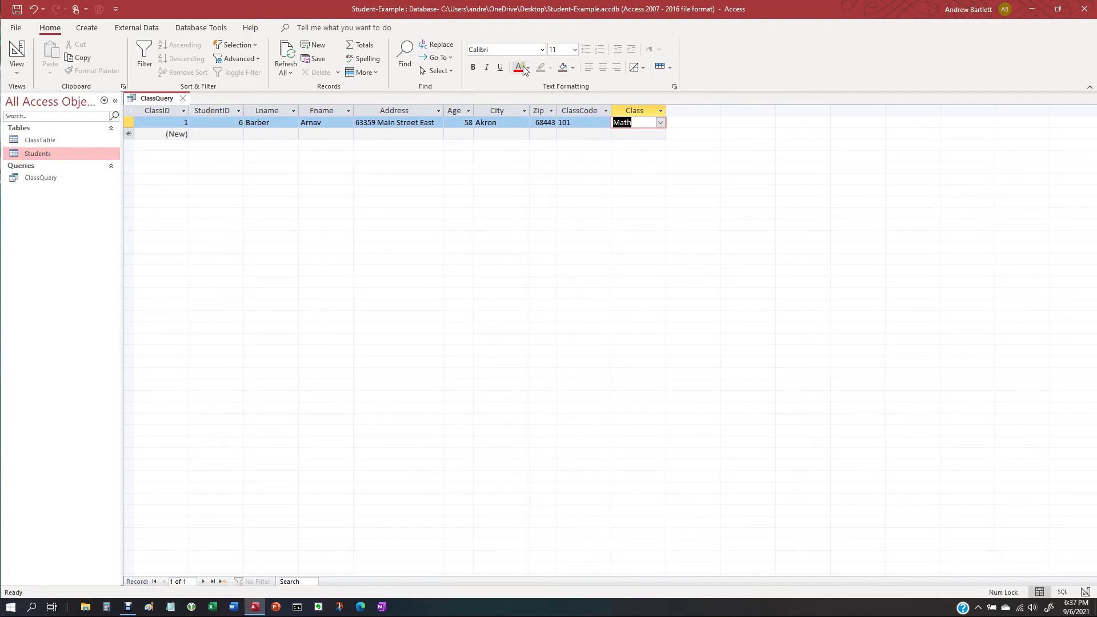
- Close the query, create a form from ClassQuery and show it in Form view
{"action": "left_click", "coordinate": [184, 98]}
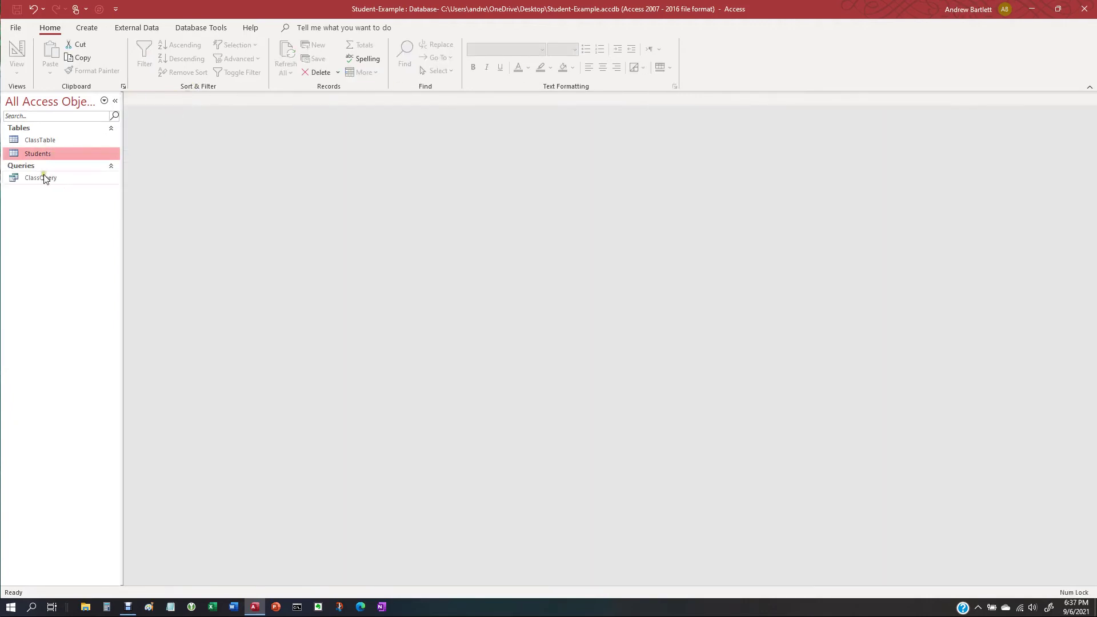
{"action": "left_click", "coordinate": [43, 179]}
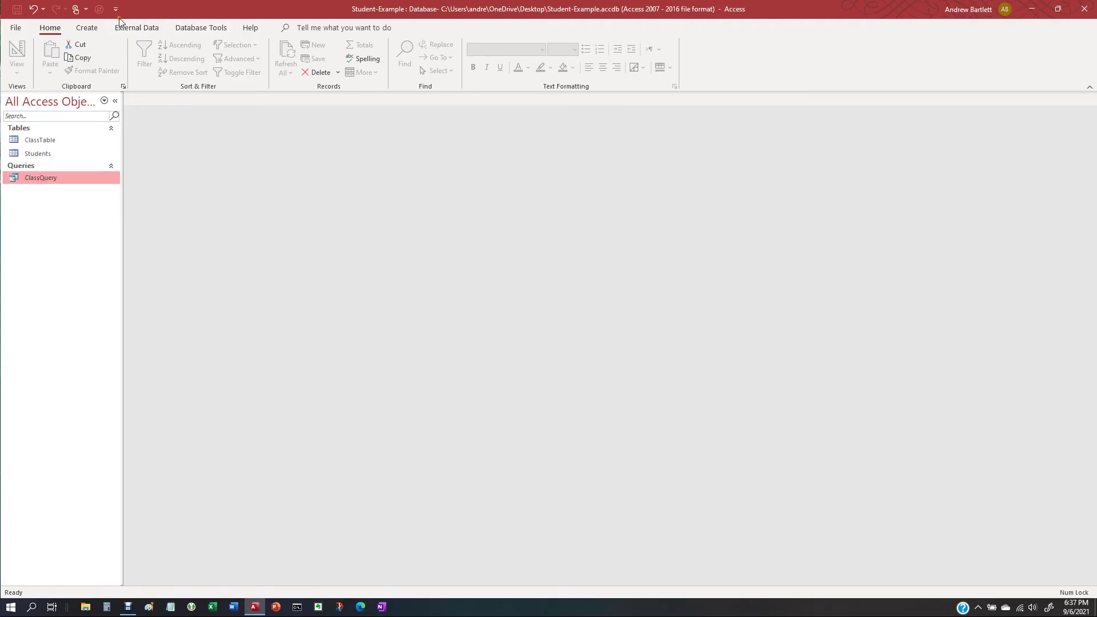
{"action": "left_click", "coordinate": [89, 29]}
{"action": "left_click", "coordinate": [215, 55]}
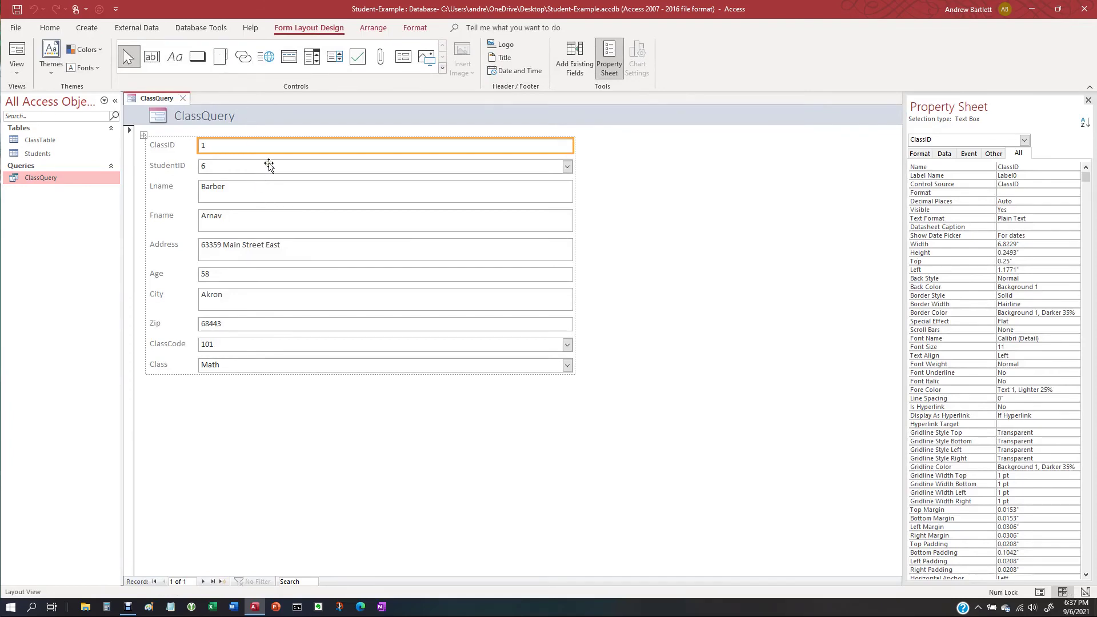
{"action": "left_click", "coordinate": [24, 54]}
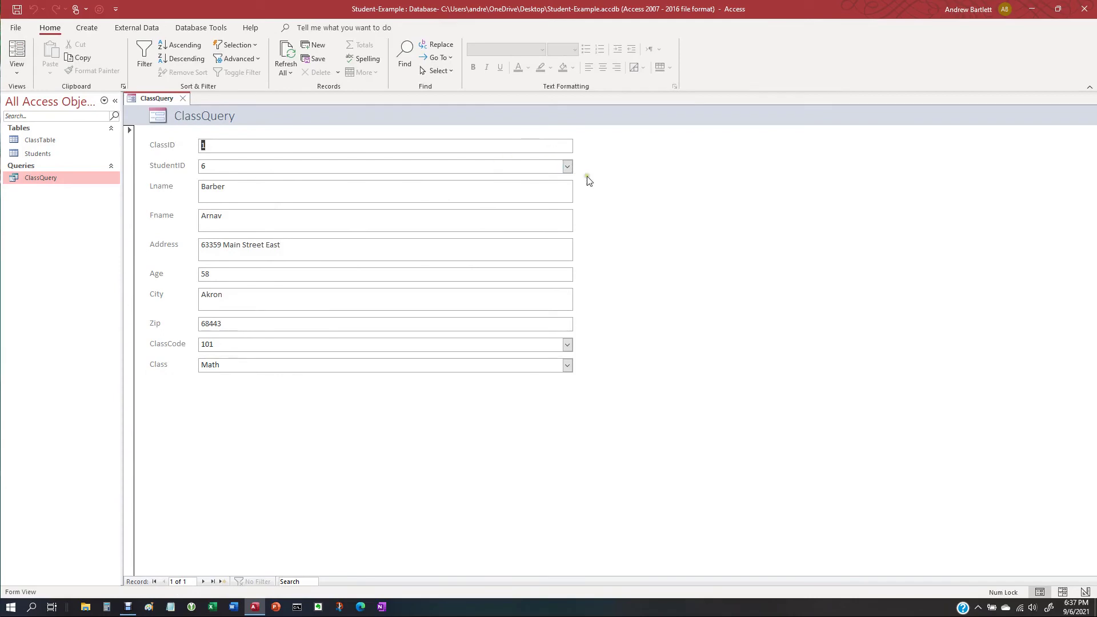
- Add a new record for StudentID 7 and begin editing ClassCode's value list
{"action": "left_click", "coordinate": [223, 581]}
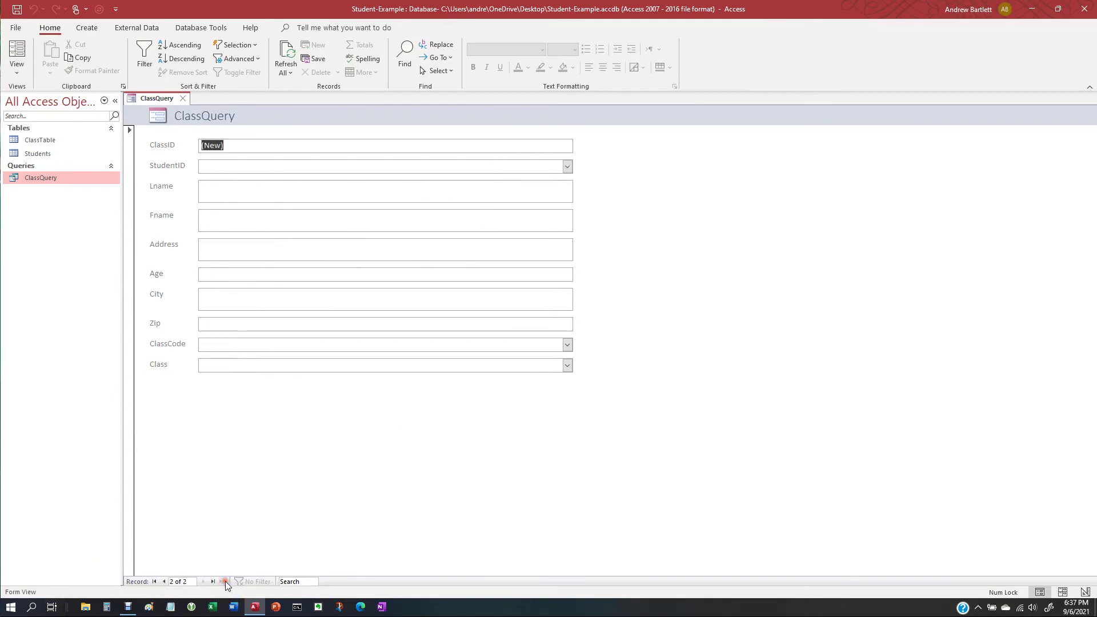
{"action": "left_click", "coordinate": [567, 166]}
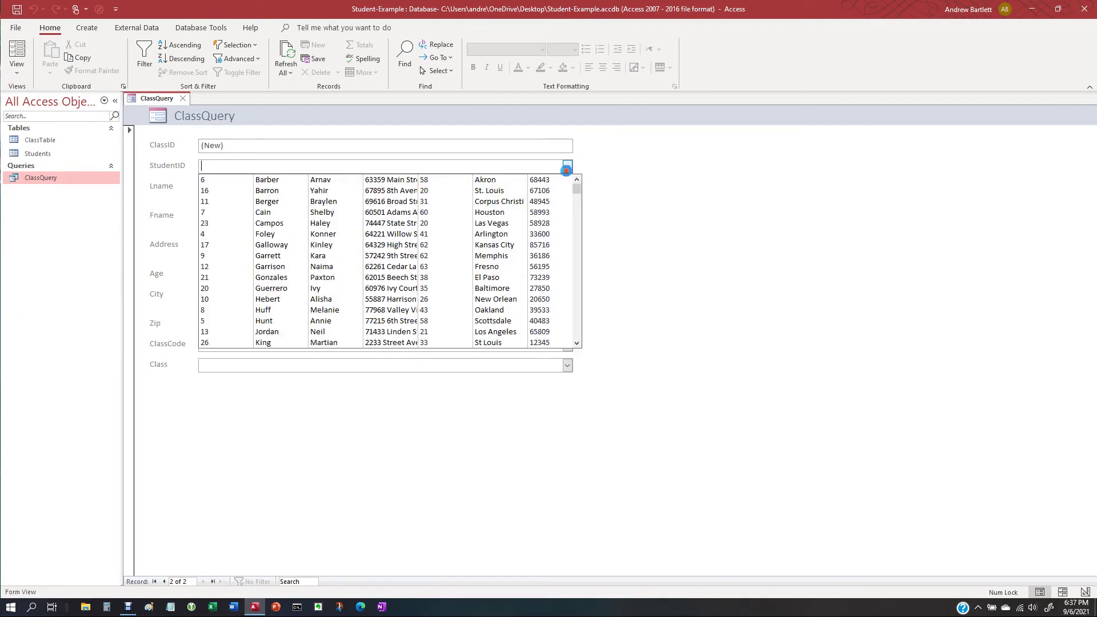
{"action": "left_click", "coordinate": [535, 212]}
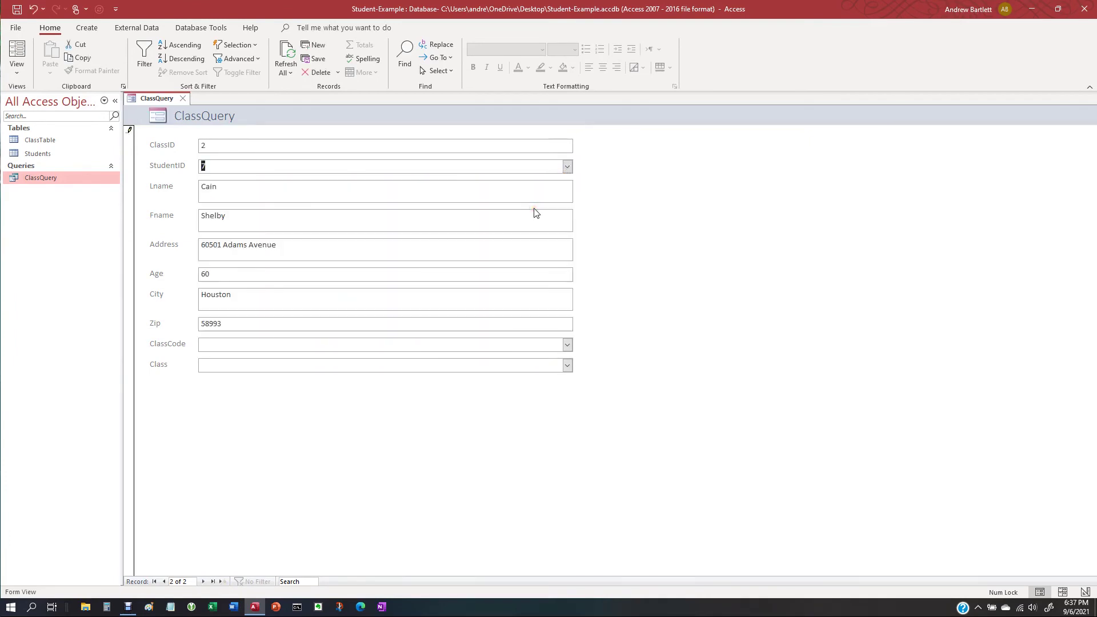
{"action": "left_click", "coordinate": [567, 345]}
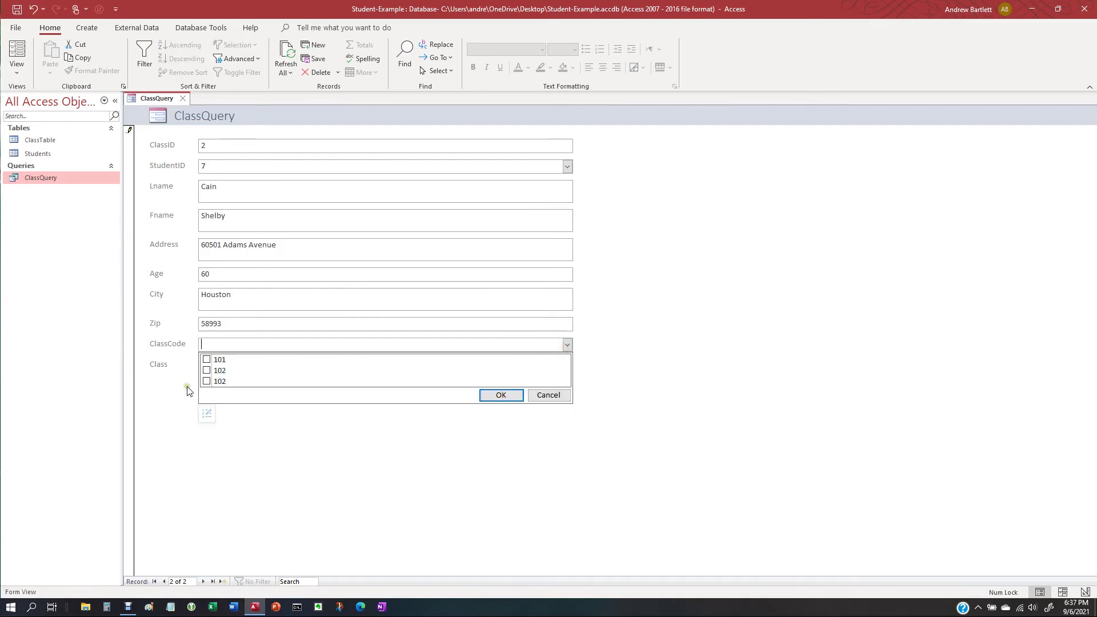
{"action": "left_click", "coordinate": [207, 414]}
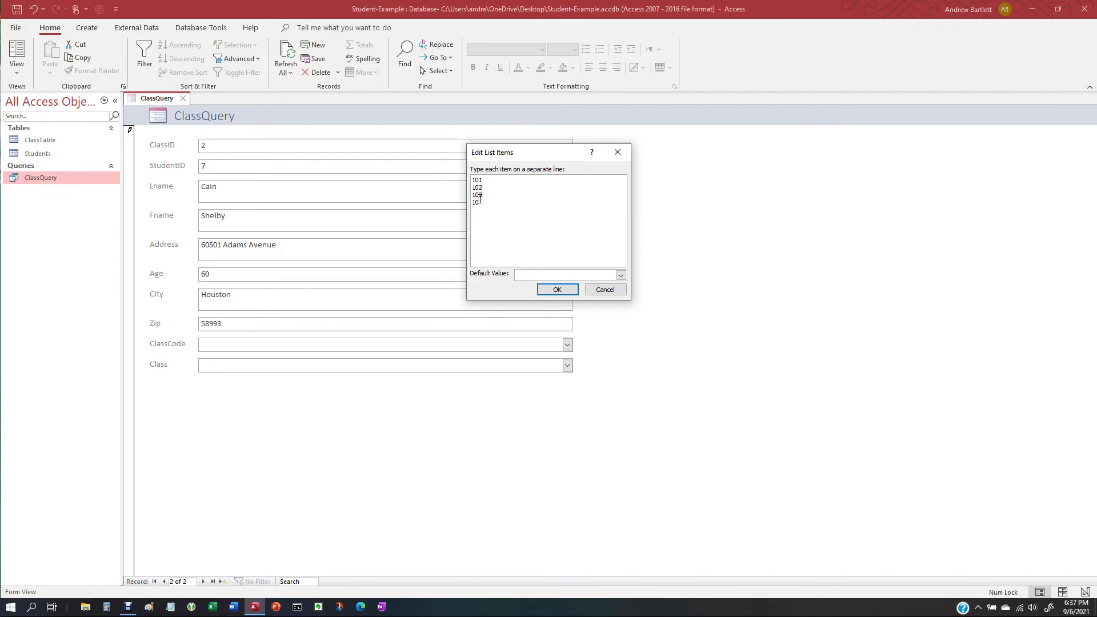
- Extend the ClassCode choices to 101–104 and add Social Studies to the Class value list
{"action": "type", "text": "4"}
{"action": "left_click", "coordinate": [557, 290]}
{"action": "left_click", "coordinate": [568, 366]}
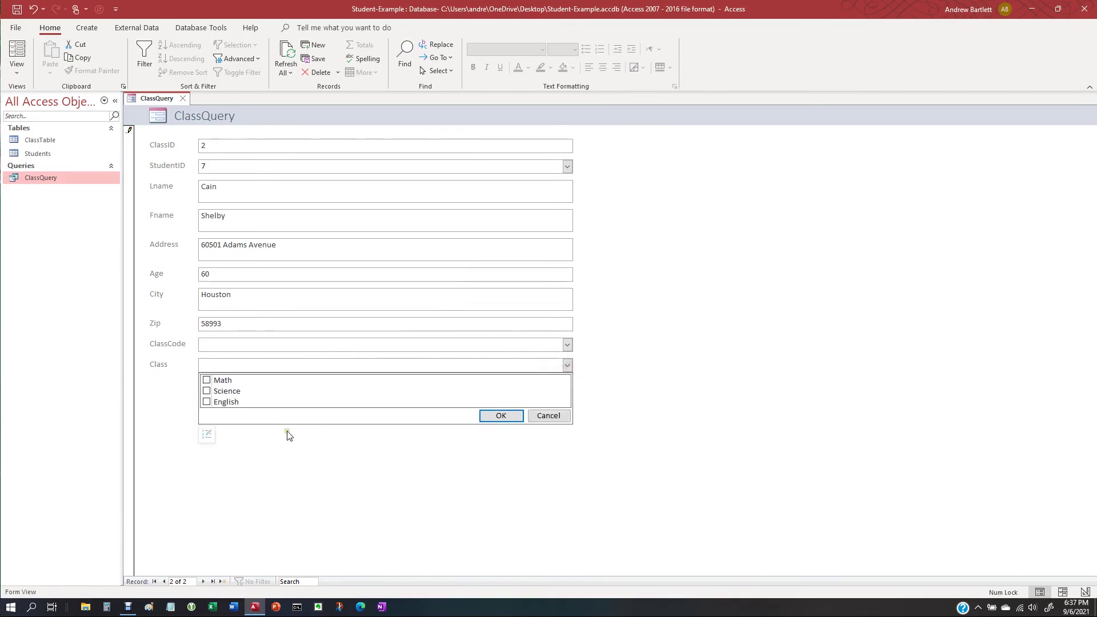
{"action": "left_click", "coordinate": [207, 434]}
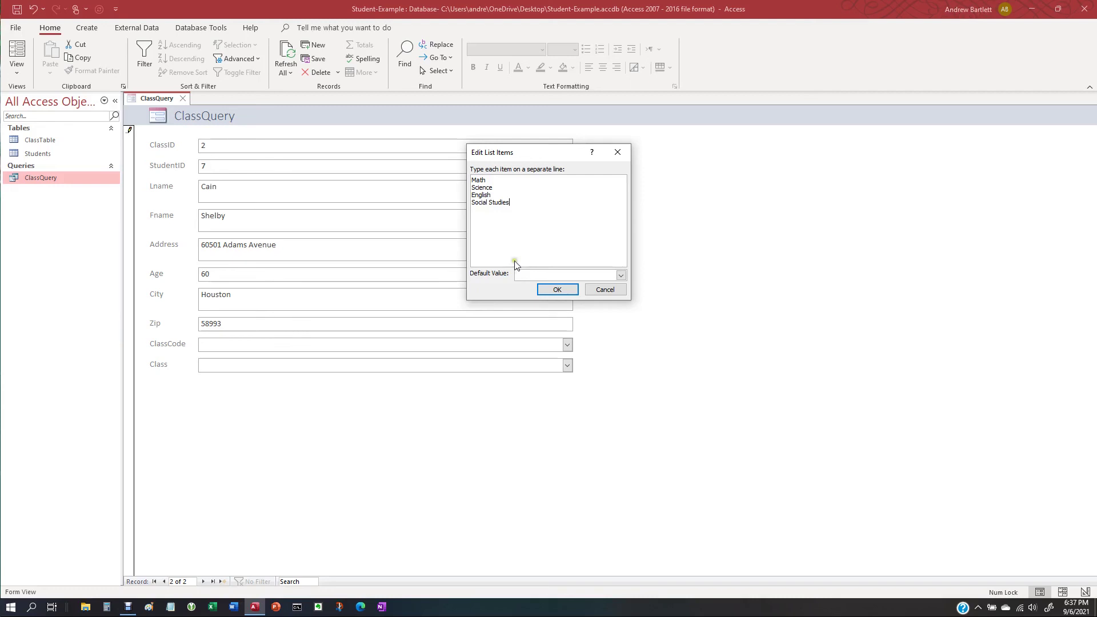
{"action": "left_click", "coordinate": [557, 290]}
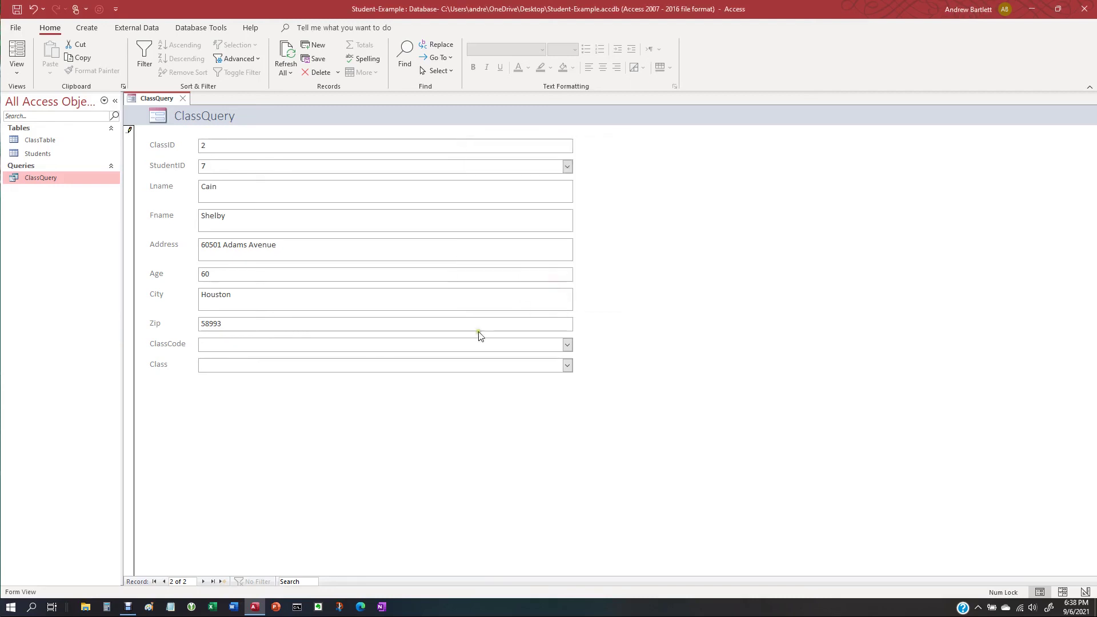
- Give the StudentID 7 record ClassCode 104 and Class Social Studies, then start a blank record
{"action": "left_click", "coordinate": [567, 346]}
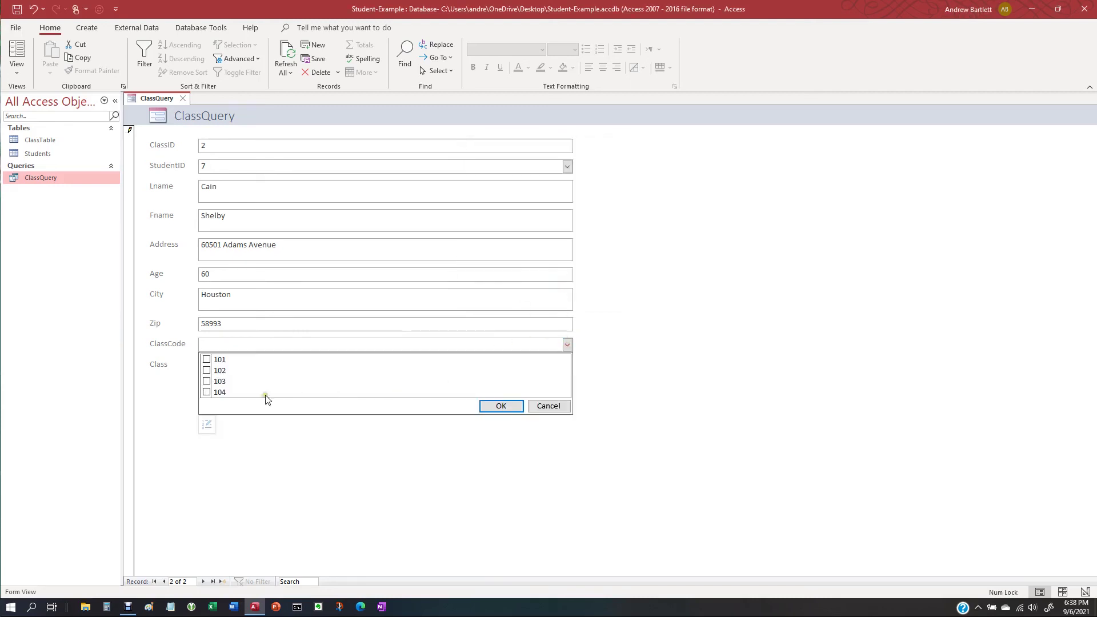
{"action": "left_click", "coordinate": [208, 394]}
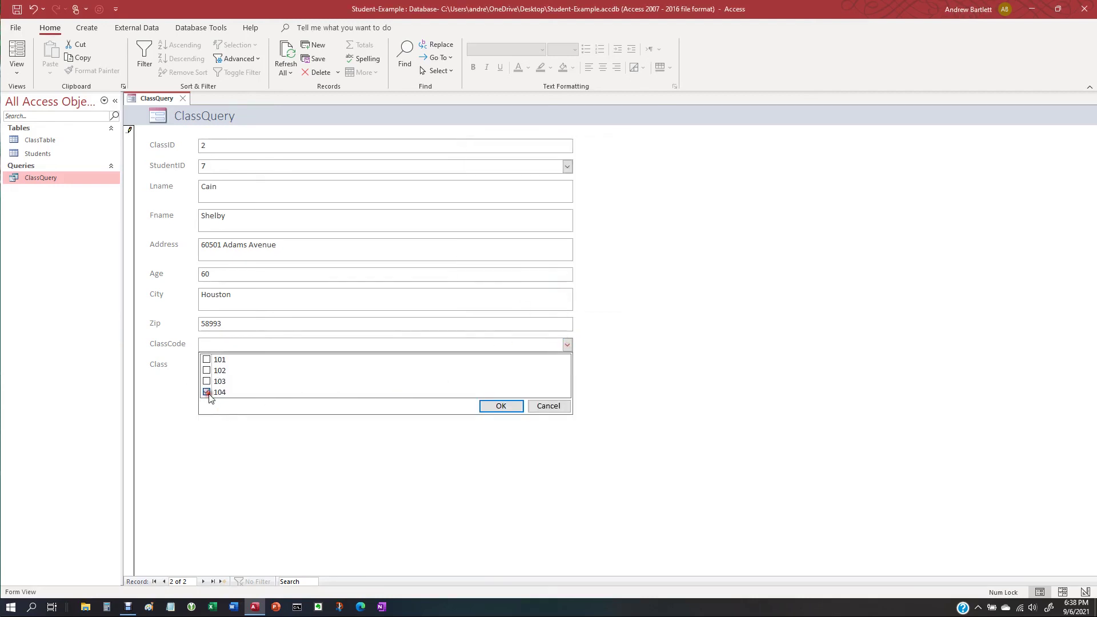
{"action": "left_click", "coordinate": [499, 406]}
{"action": "left_click", "coordinate": [568, 365]}
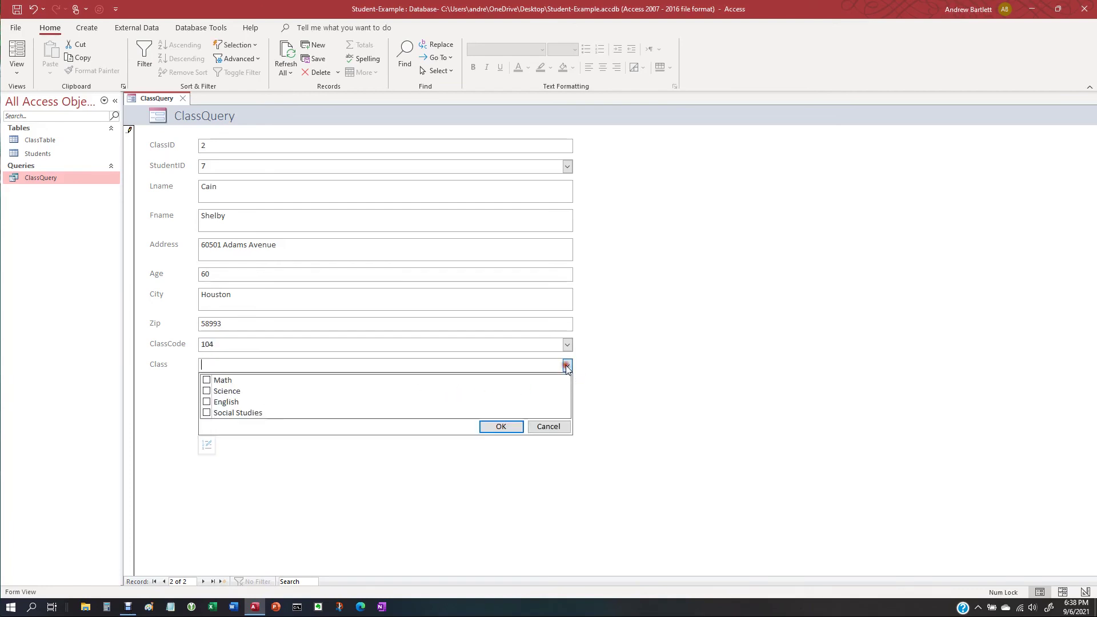
{"action": "left_click", "coordinate": [207, 413]}
{"action": "left_click", "coordinate": [500, 427]}
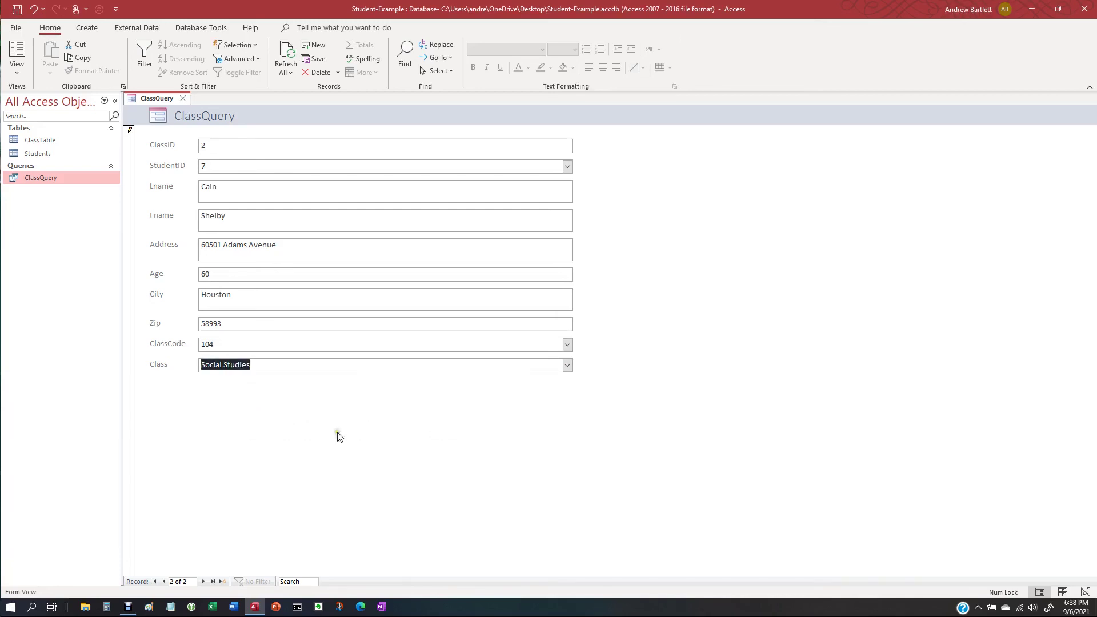
{"action": "left_click", "coordinate": [223, 581]}
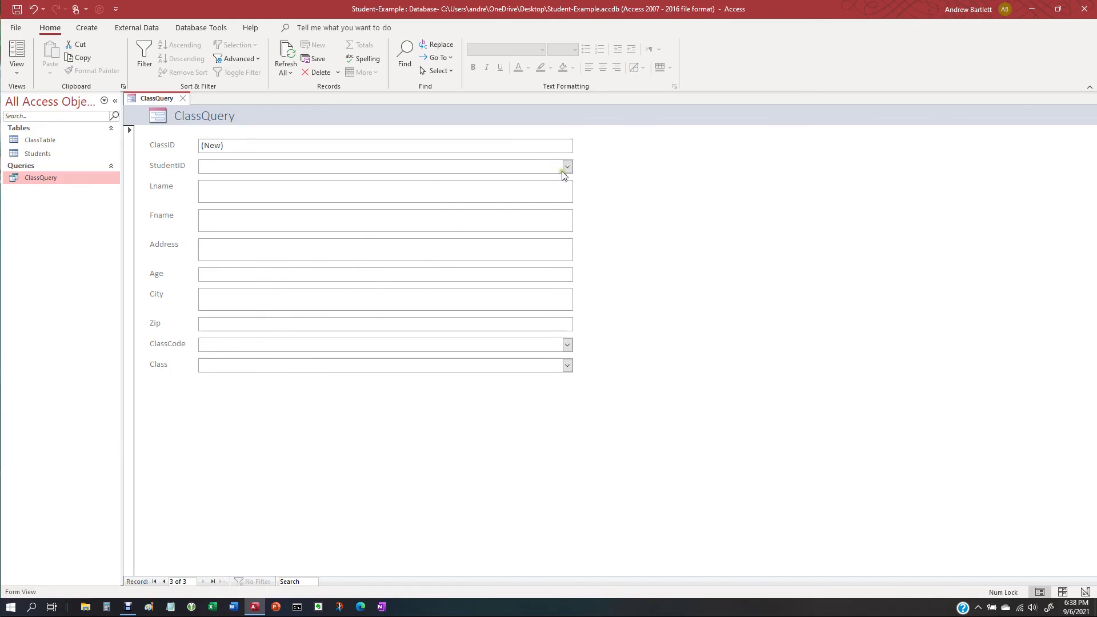
{"action": "left_click", "coordinate": [227, 377]}
- Save the form under the name ClassForm
{"action": "left_click", "coordinate": [17, 10]}
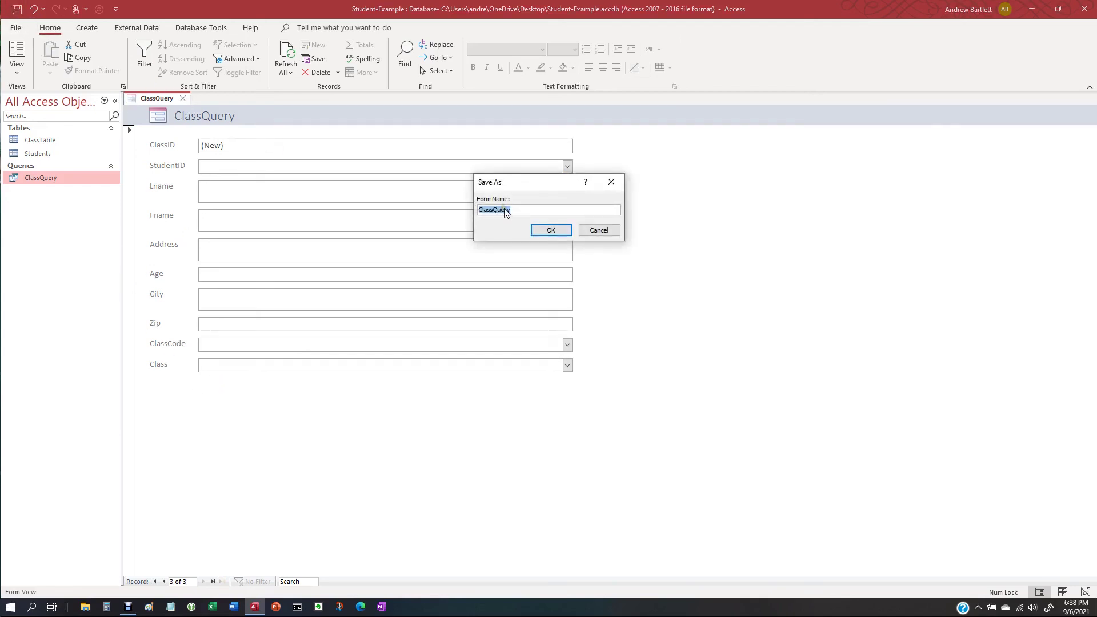
{"action": "type", "text": "C"}
{"action": "key", "text": "Return"}
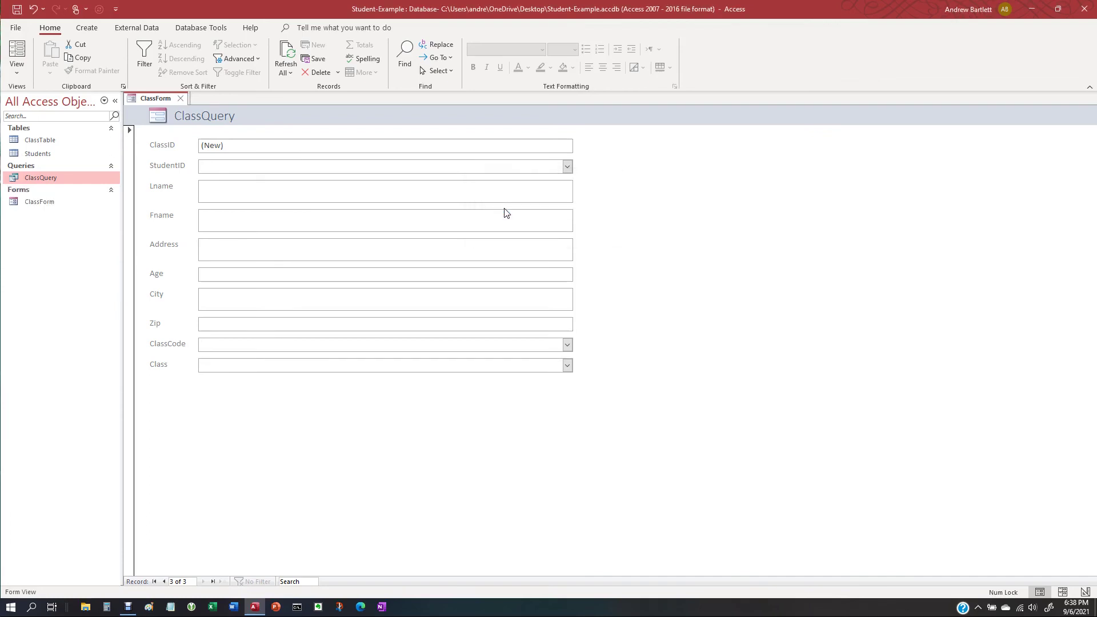